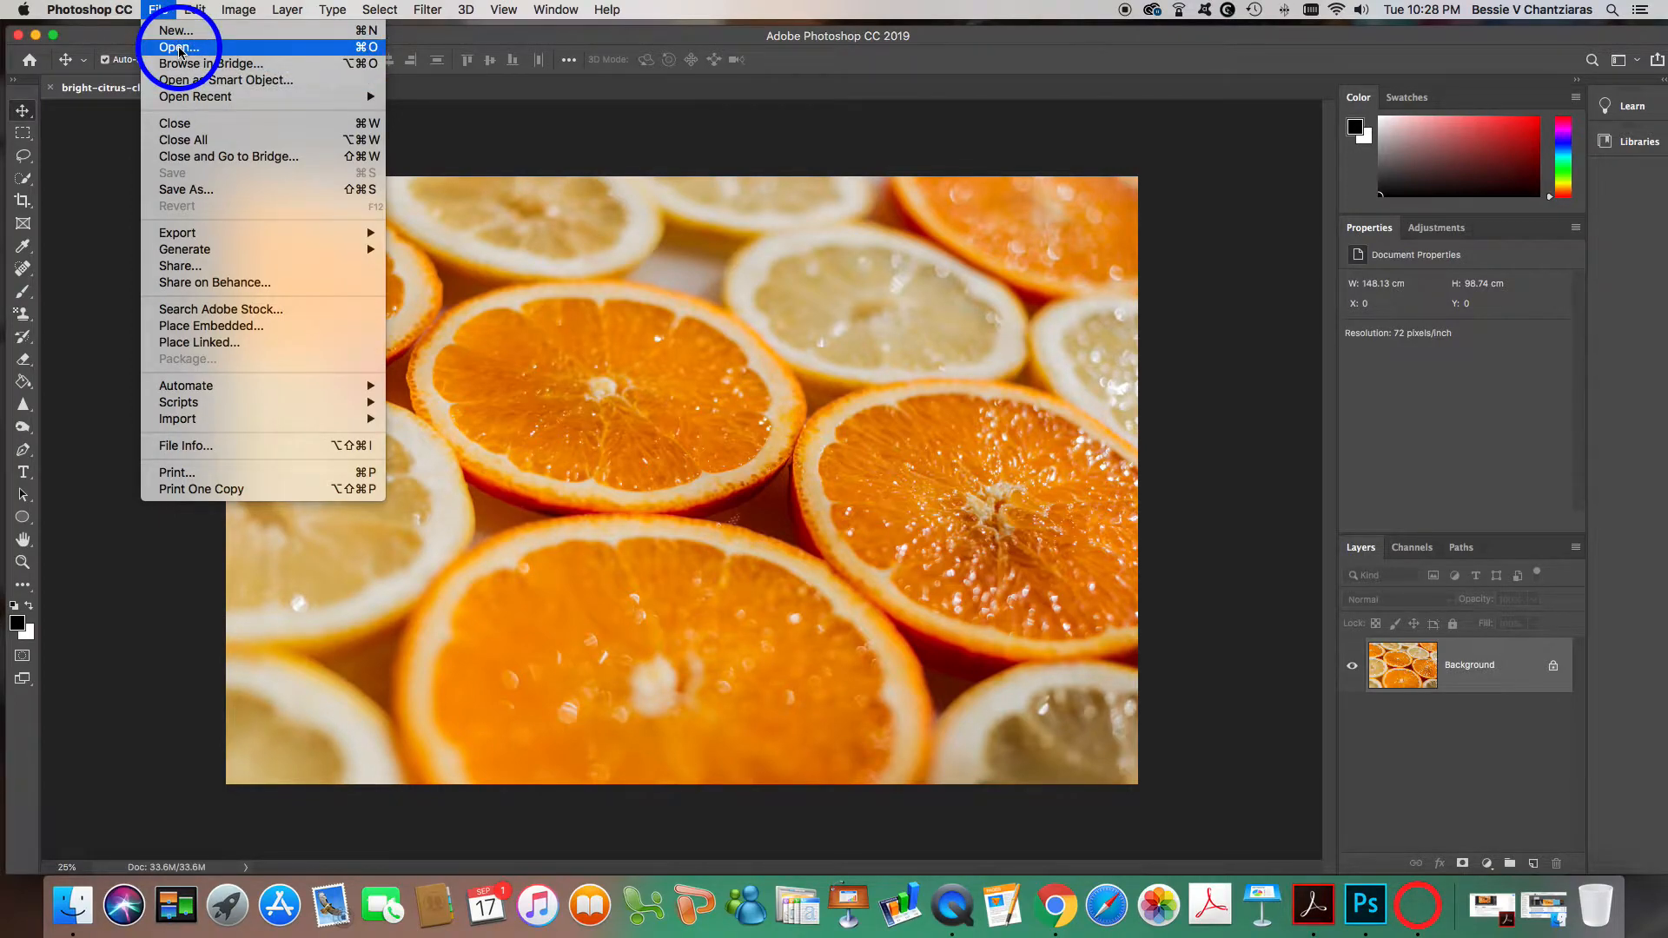
{"action": "left_click", "coordinate": [490, 132]}
{"action": "left_click", "coordinate": [631, 349]}
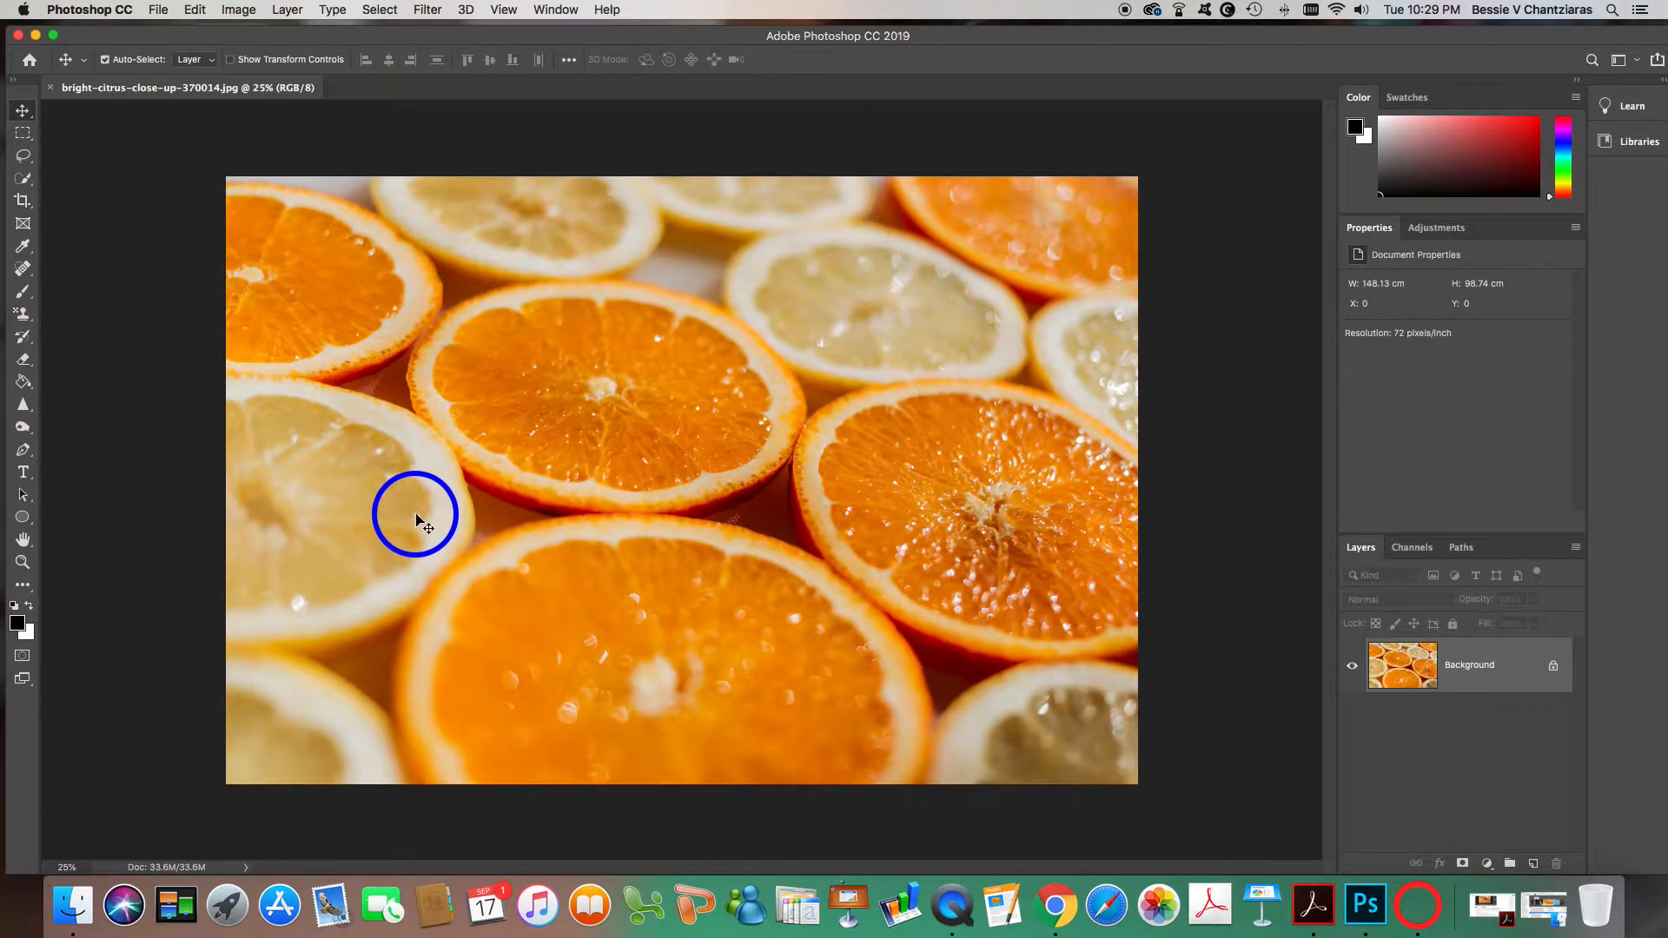
{"action": "left_click", "coordinate": [24, 471]}
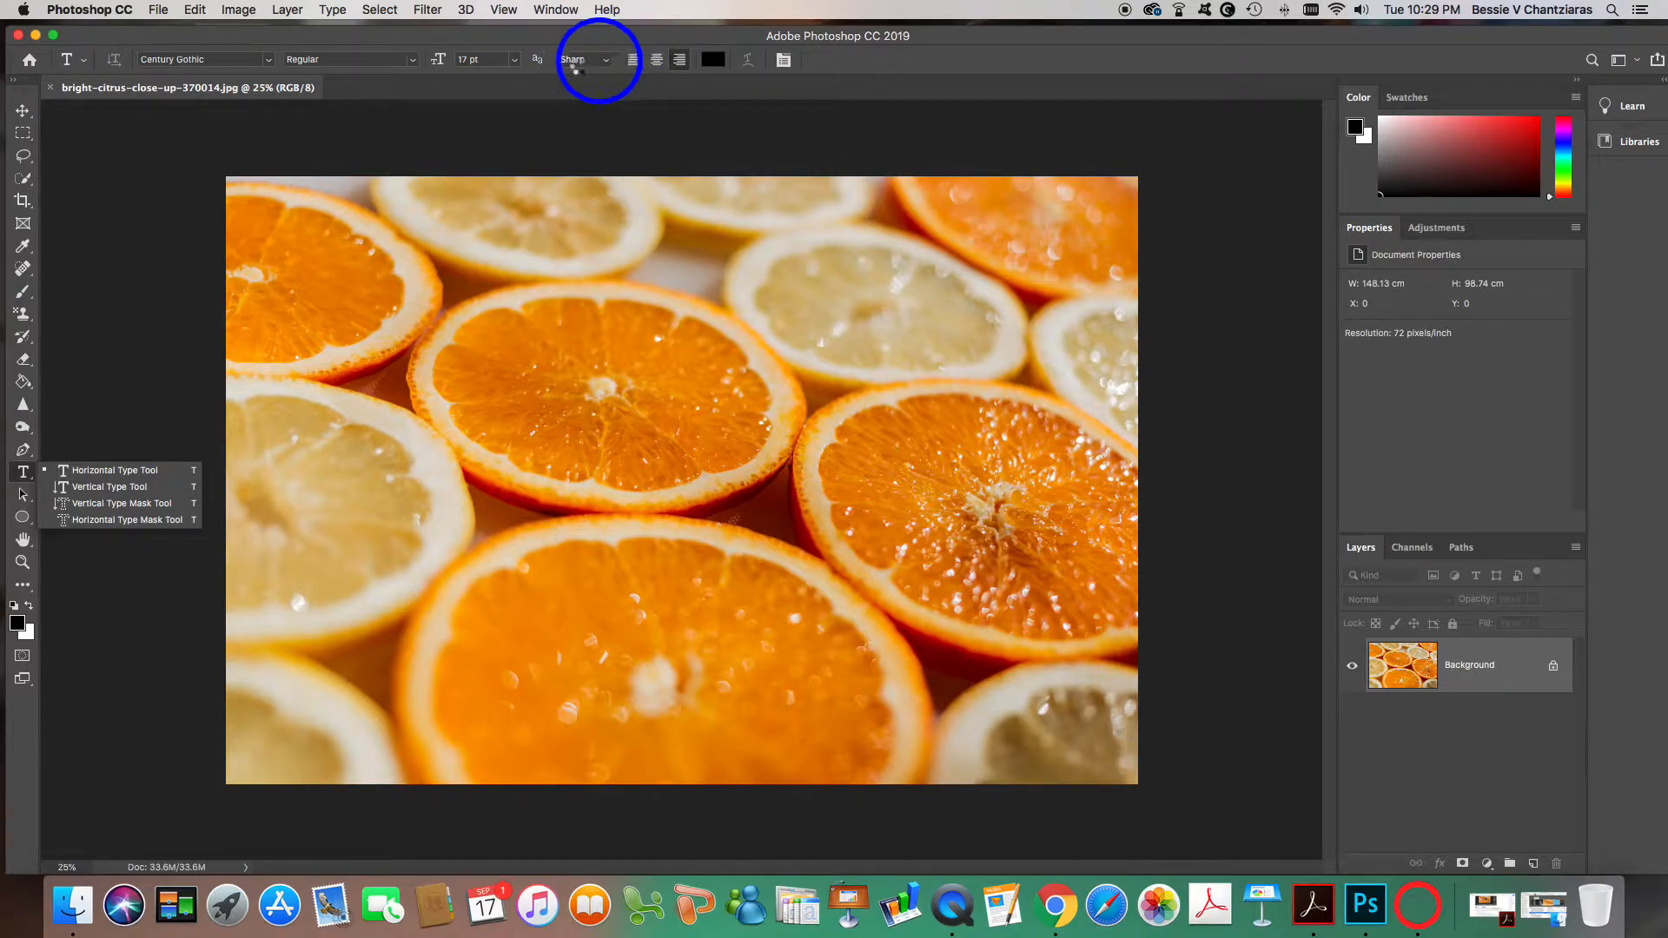
{"action": "left_click", "coordinate": [606, 63]}
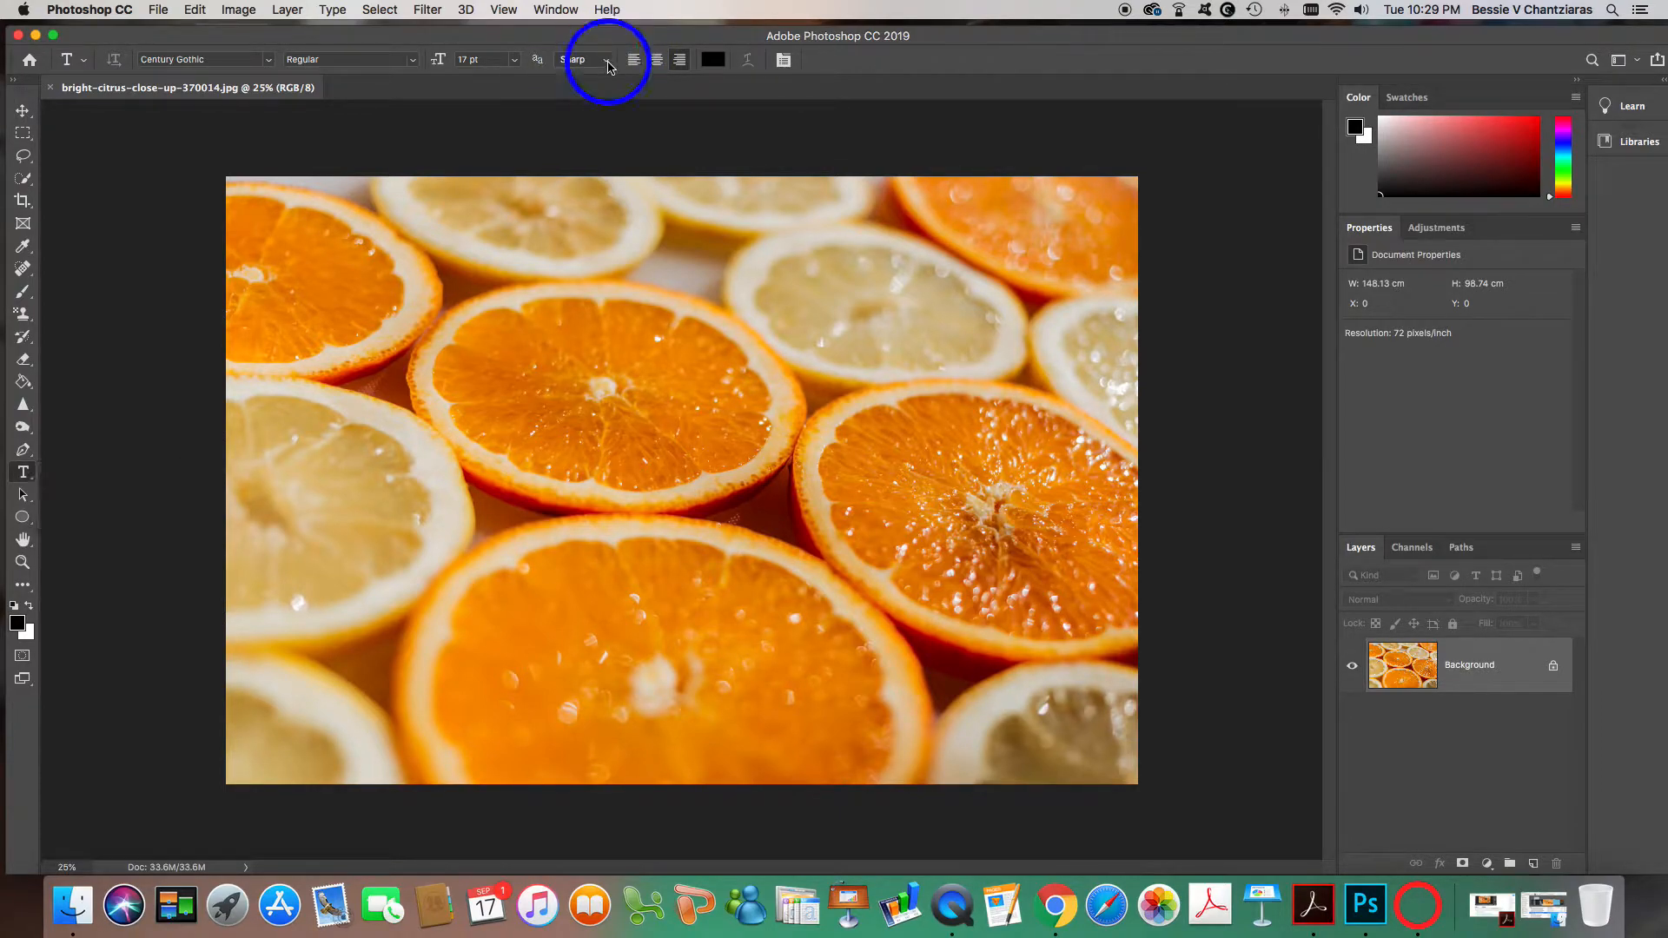
{"action": "left_click", "coordinate": [607, 62]}
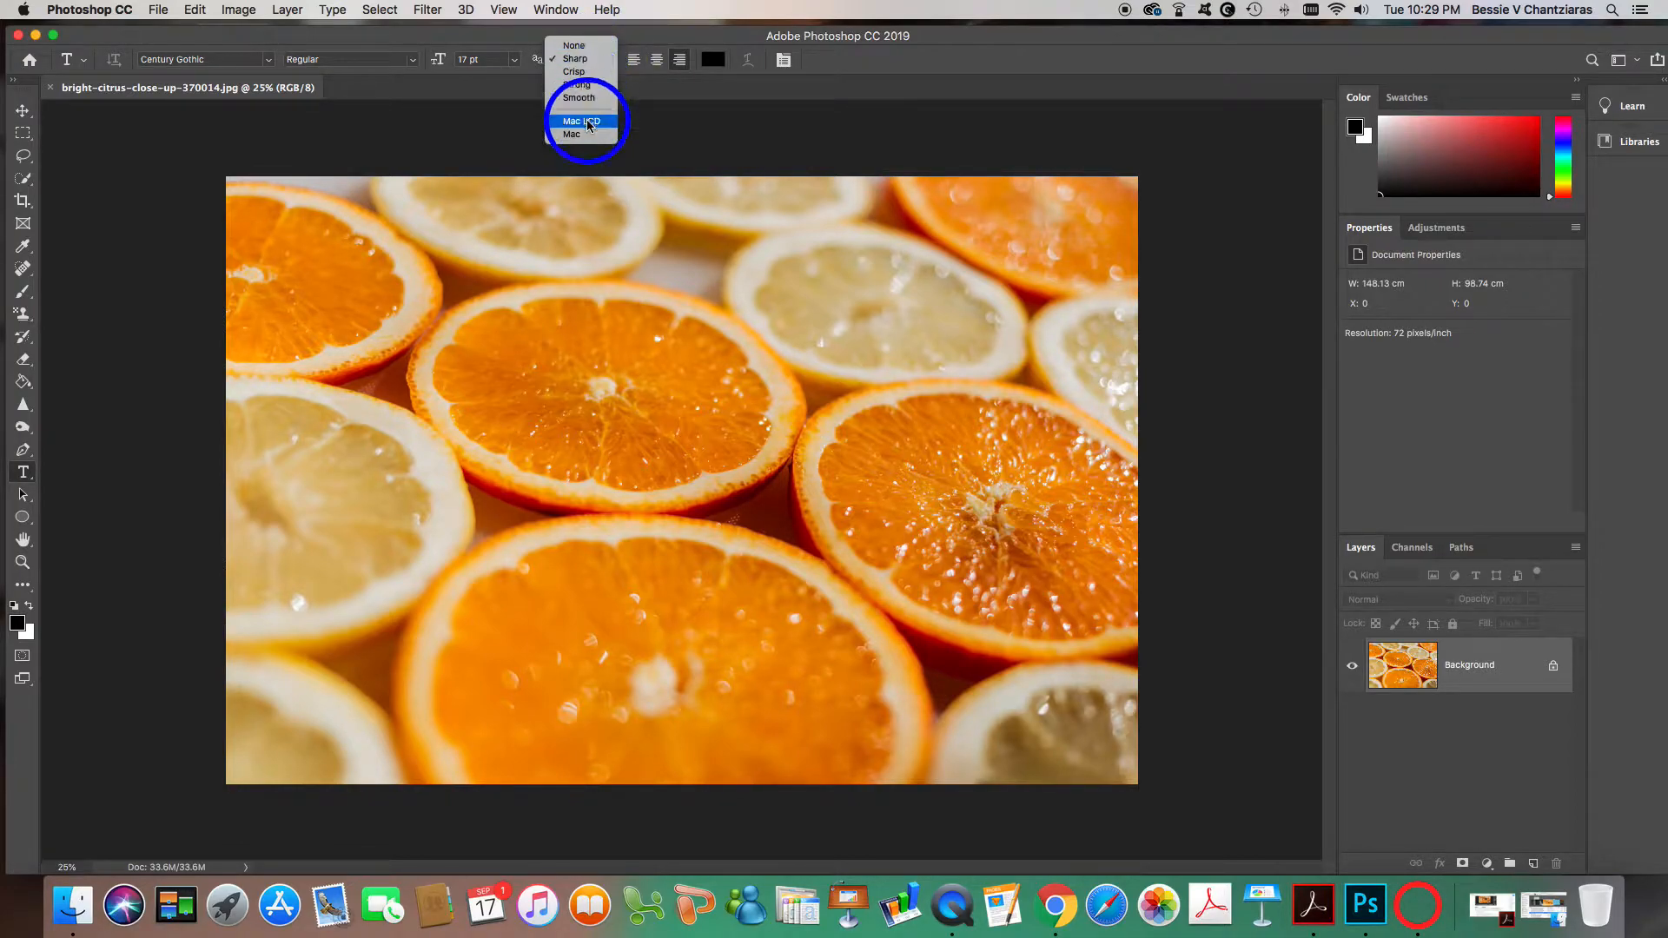
{"action": "left_click", "coordinate": [633, 104]}
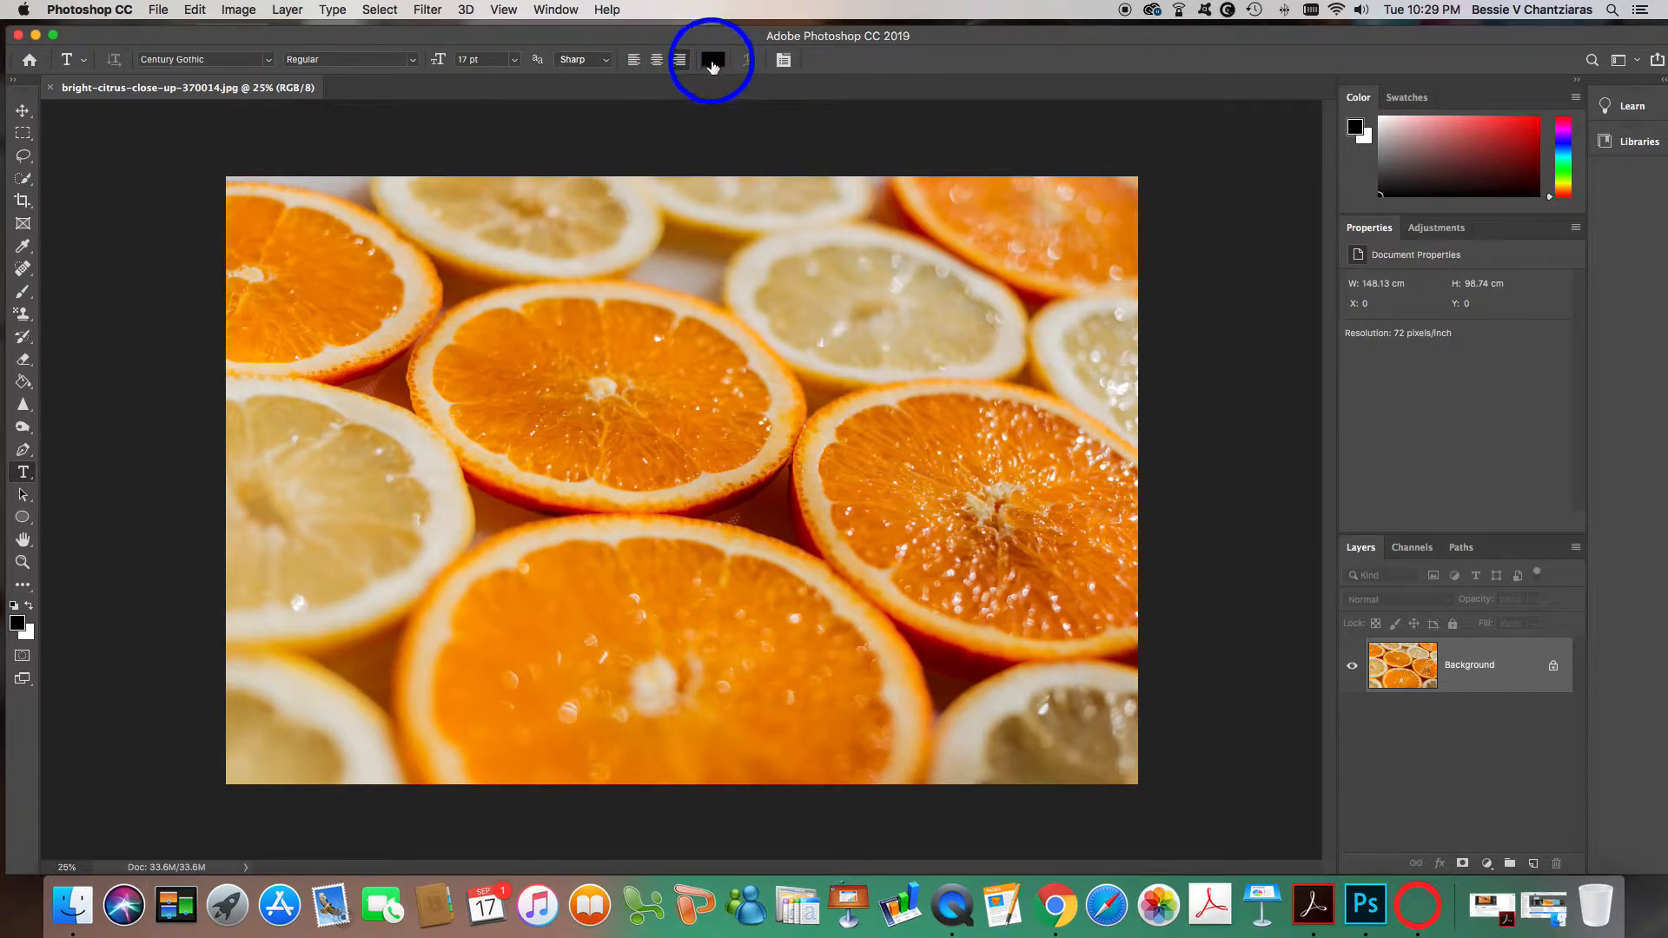
{"action": "left_click", "coordinate": [746, 65]}
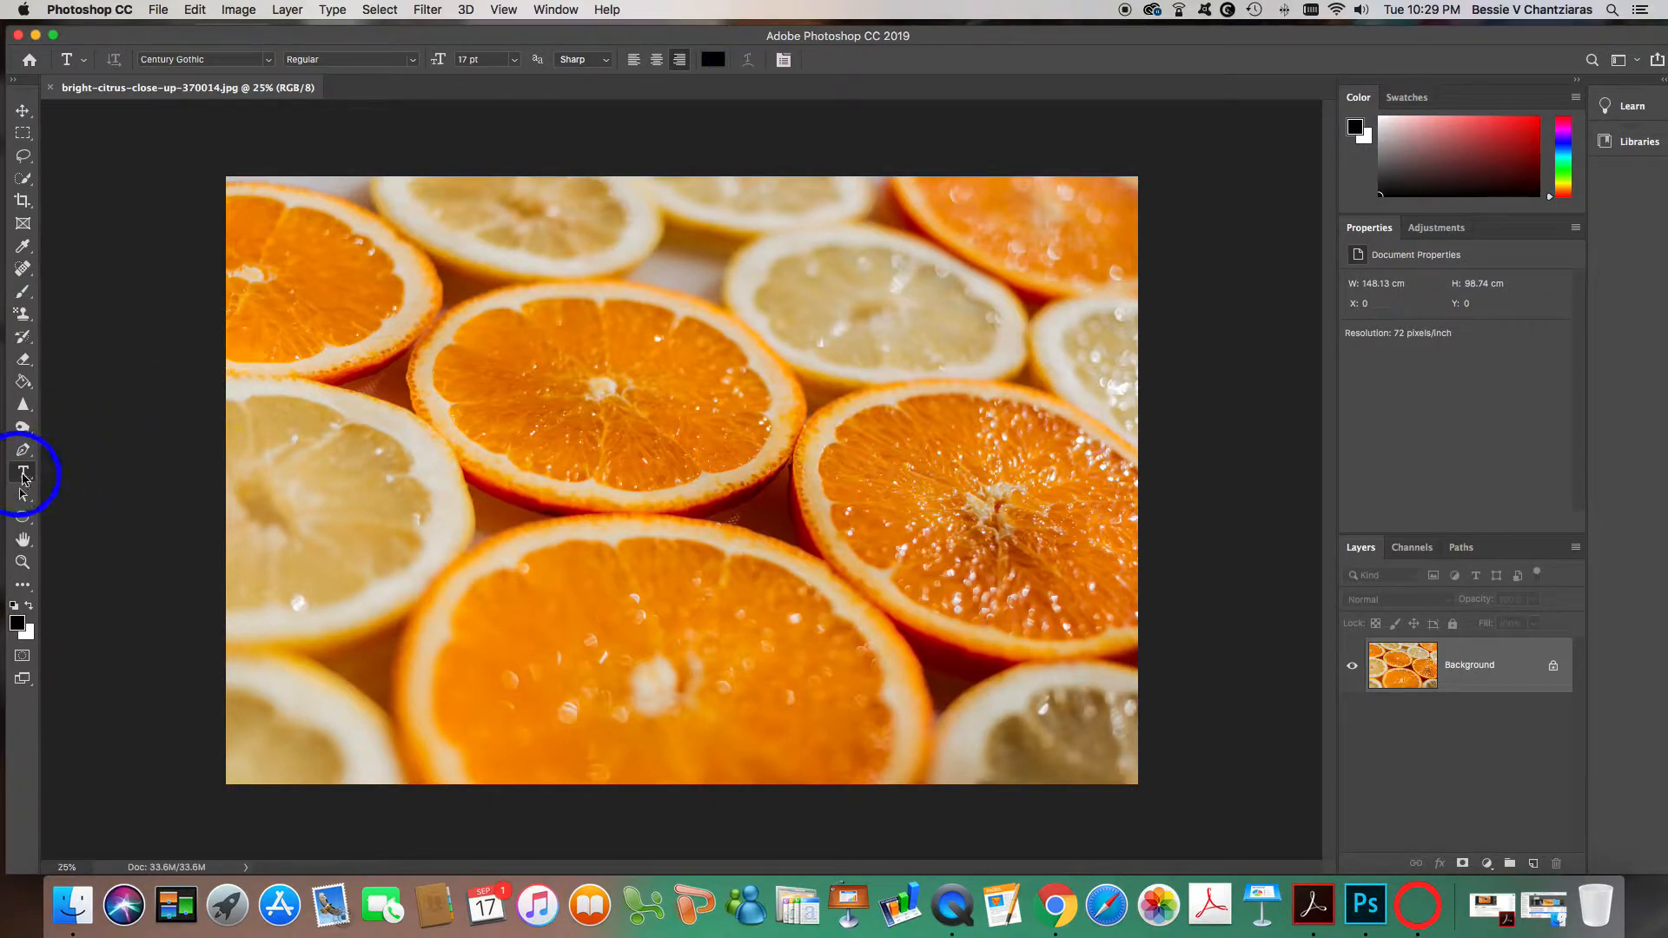
- With the Horizontal Type tool, draw a wide text box across the middle orange slices and clear its placeholder text
{"action": "left_click_drag", "start_coordinate": [25, 476], "coordinate": [74, 468]}
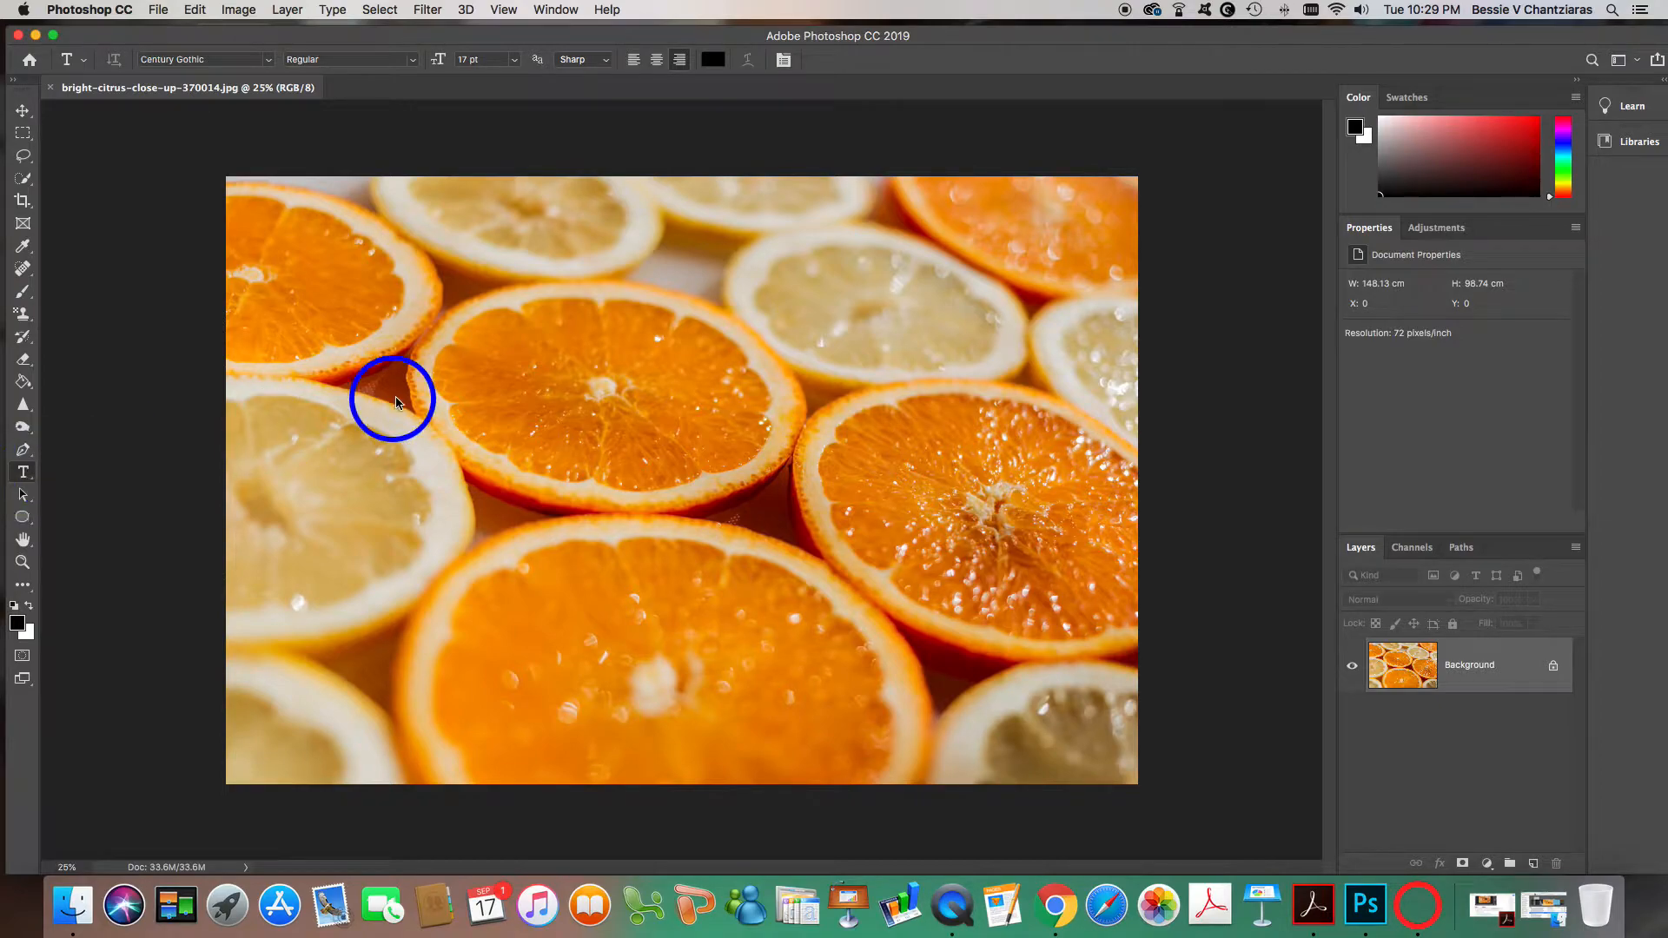
{"action": "left_click_drag", "start_coordinate": [369, 327], "coordinate": [1003, 519]}
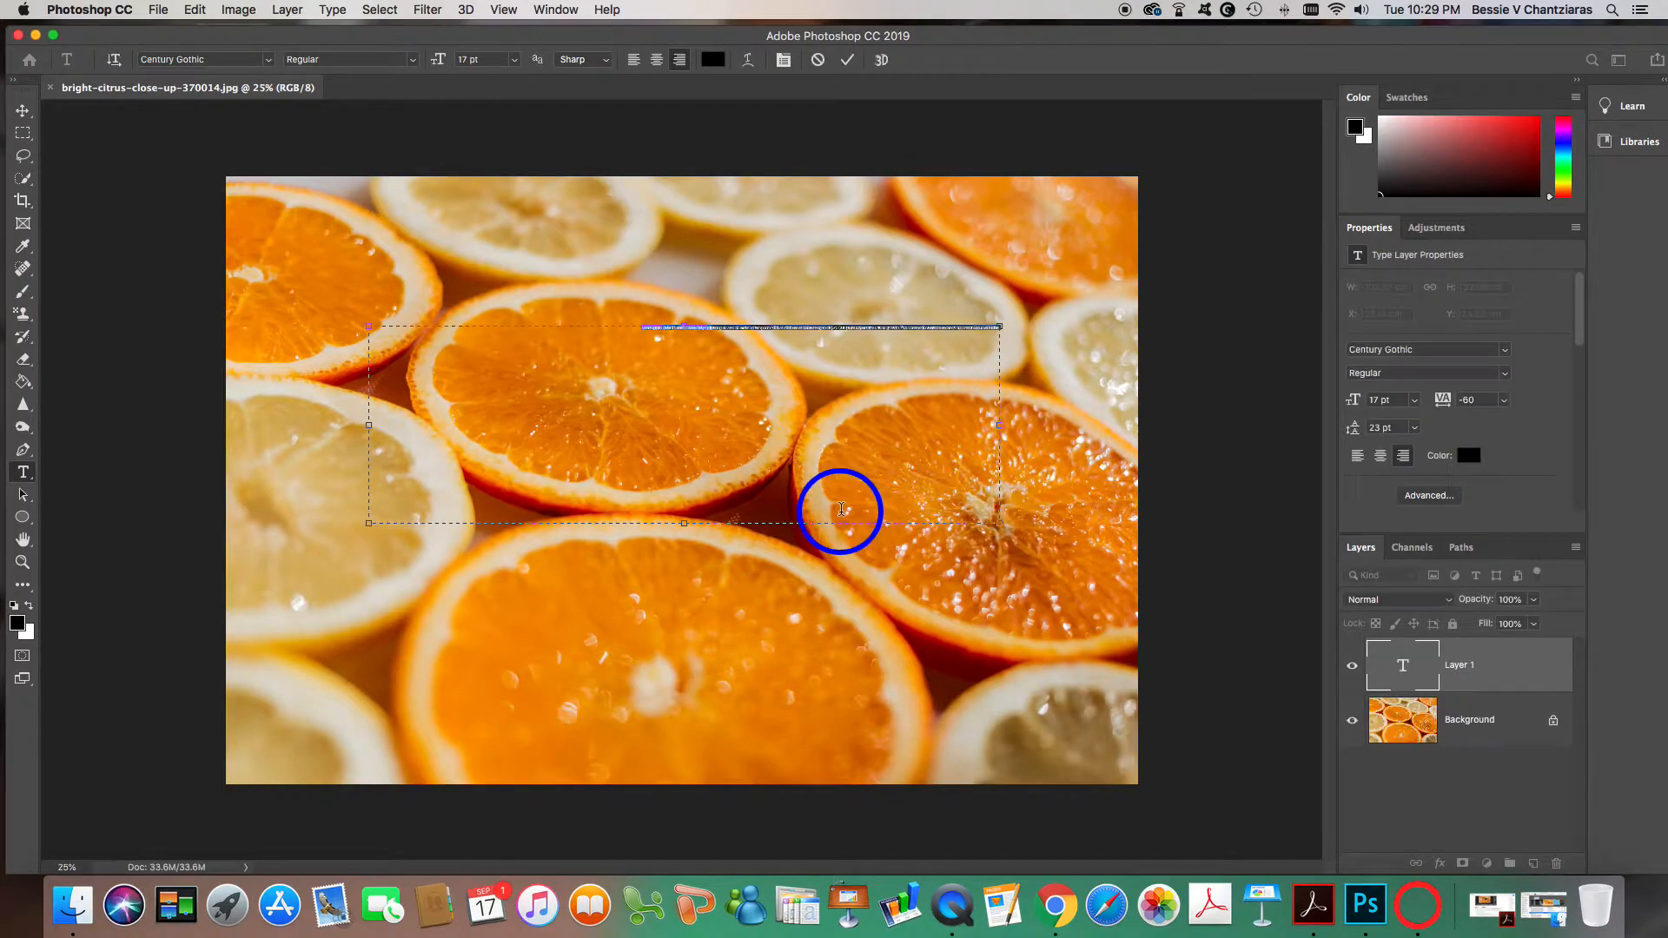
{"action": "key", "text": "BackSpace"}
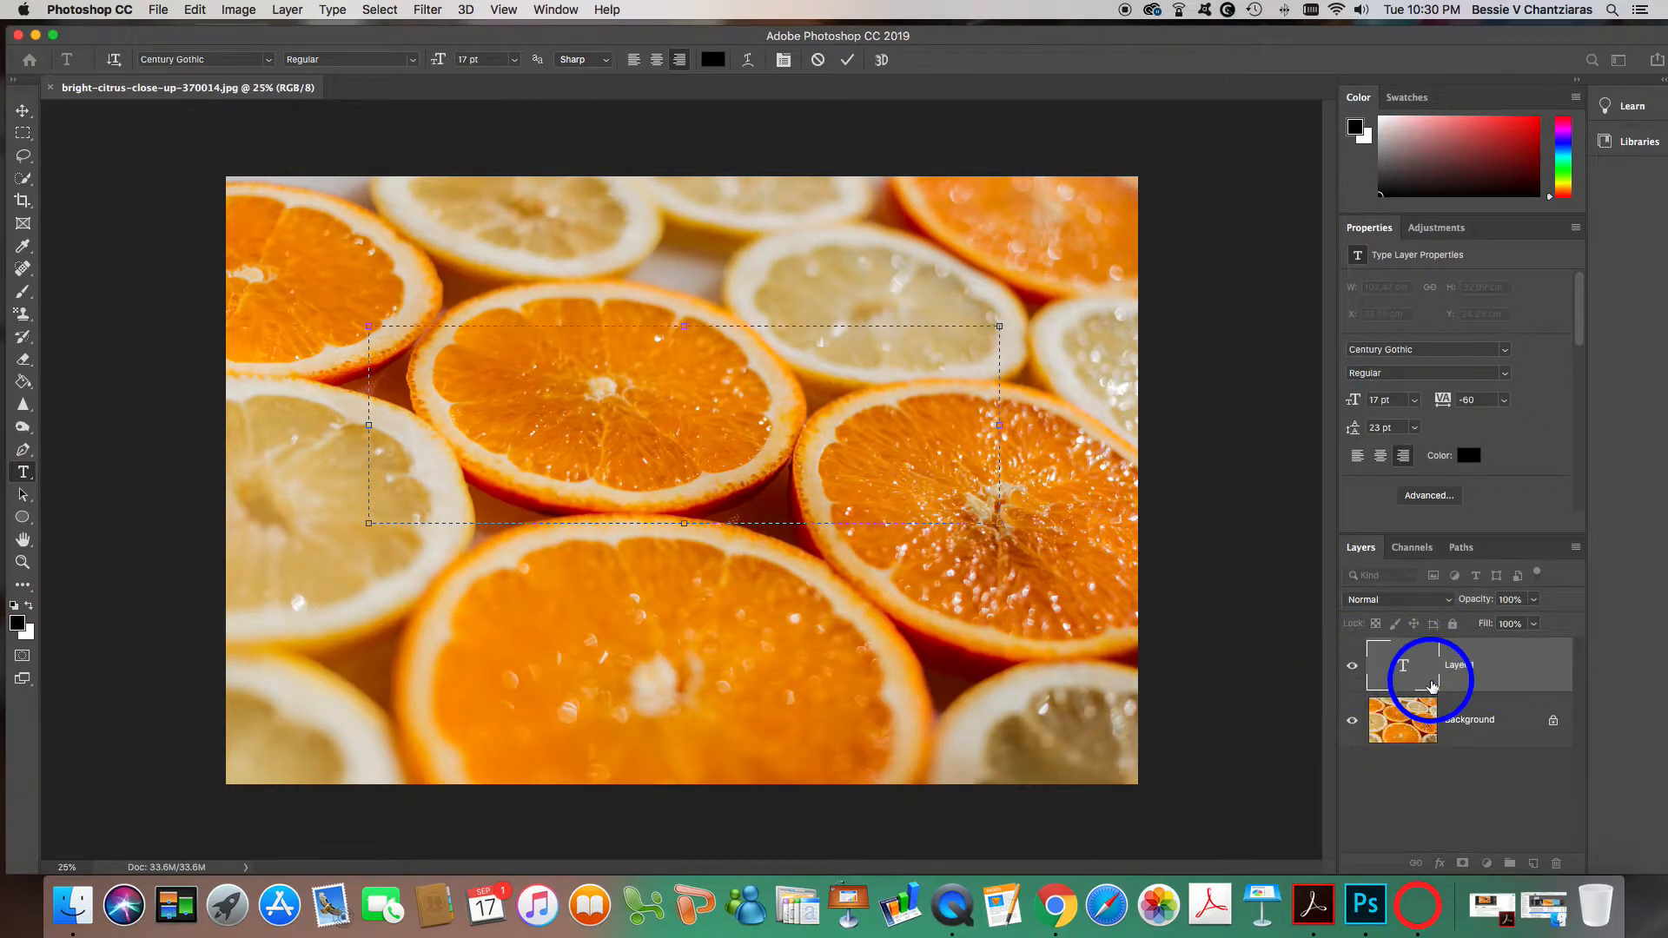
{"action": "left_click", "coordinate": [626, 402]}
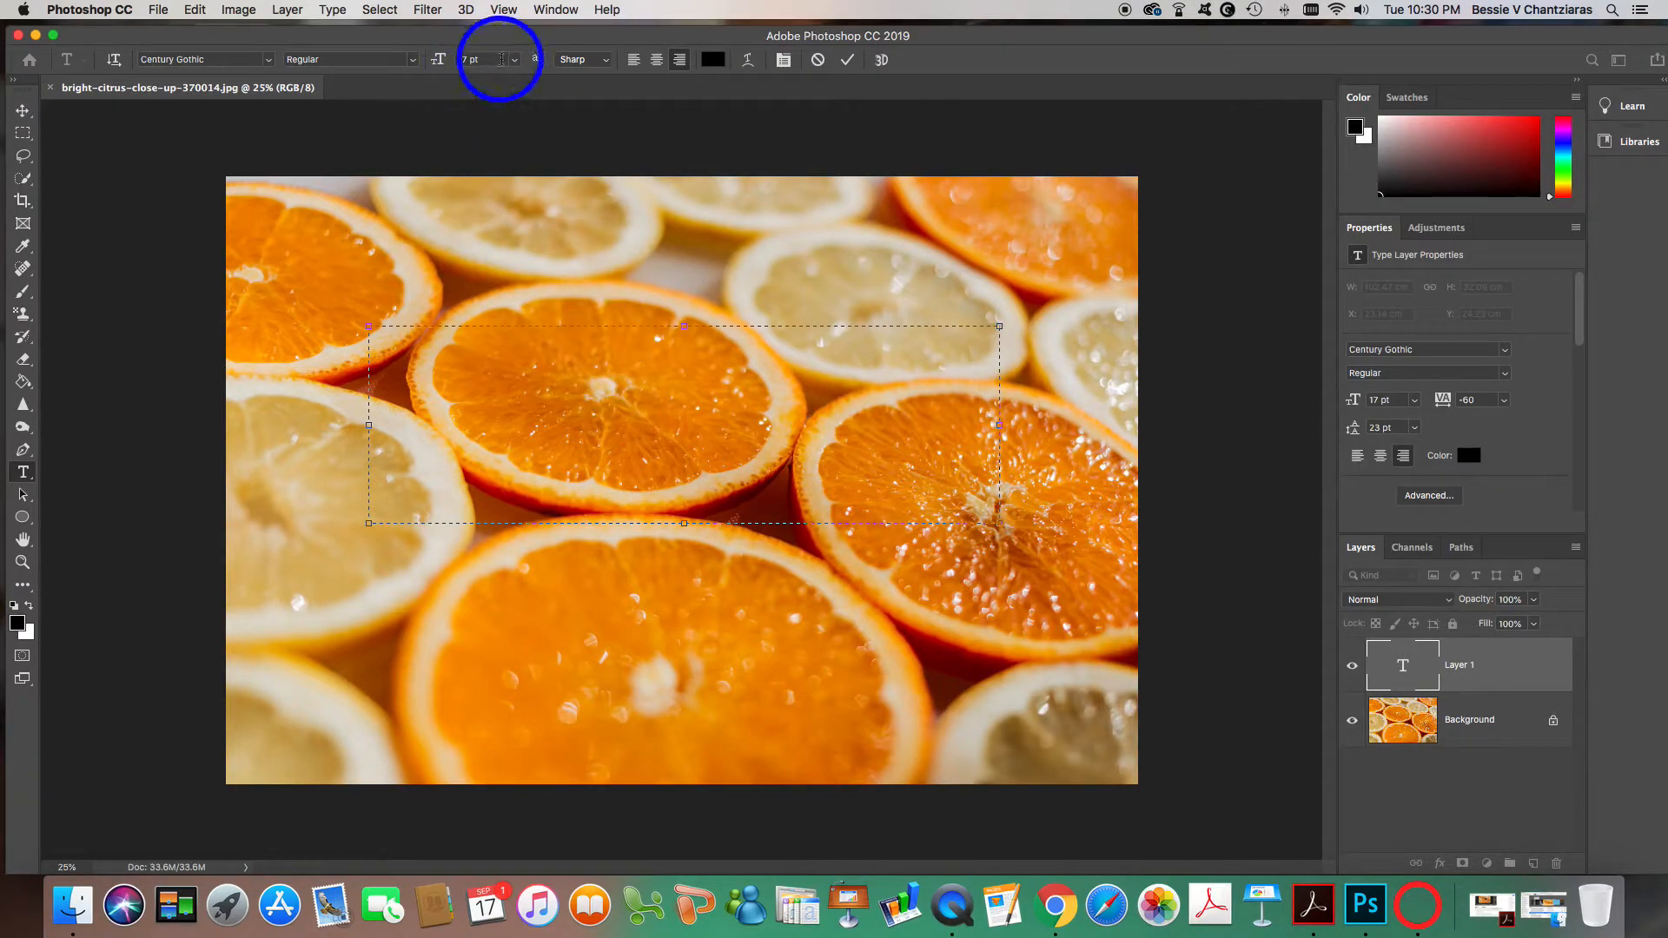
- Set the text size to 18 pt and the font to AlphabitsSquared
{"action": "left_click", "coordinate": [514, 59]}
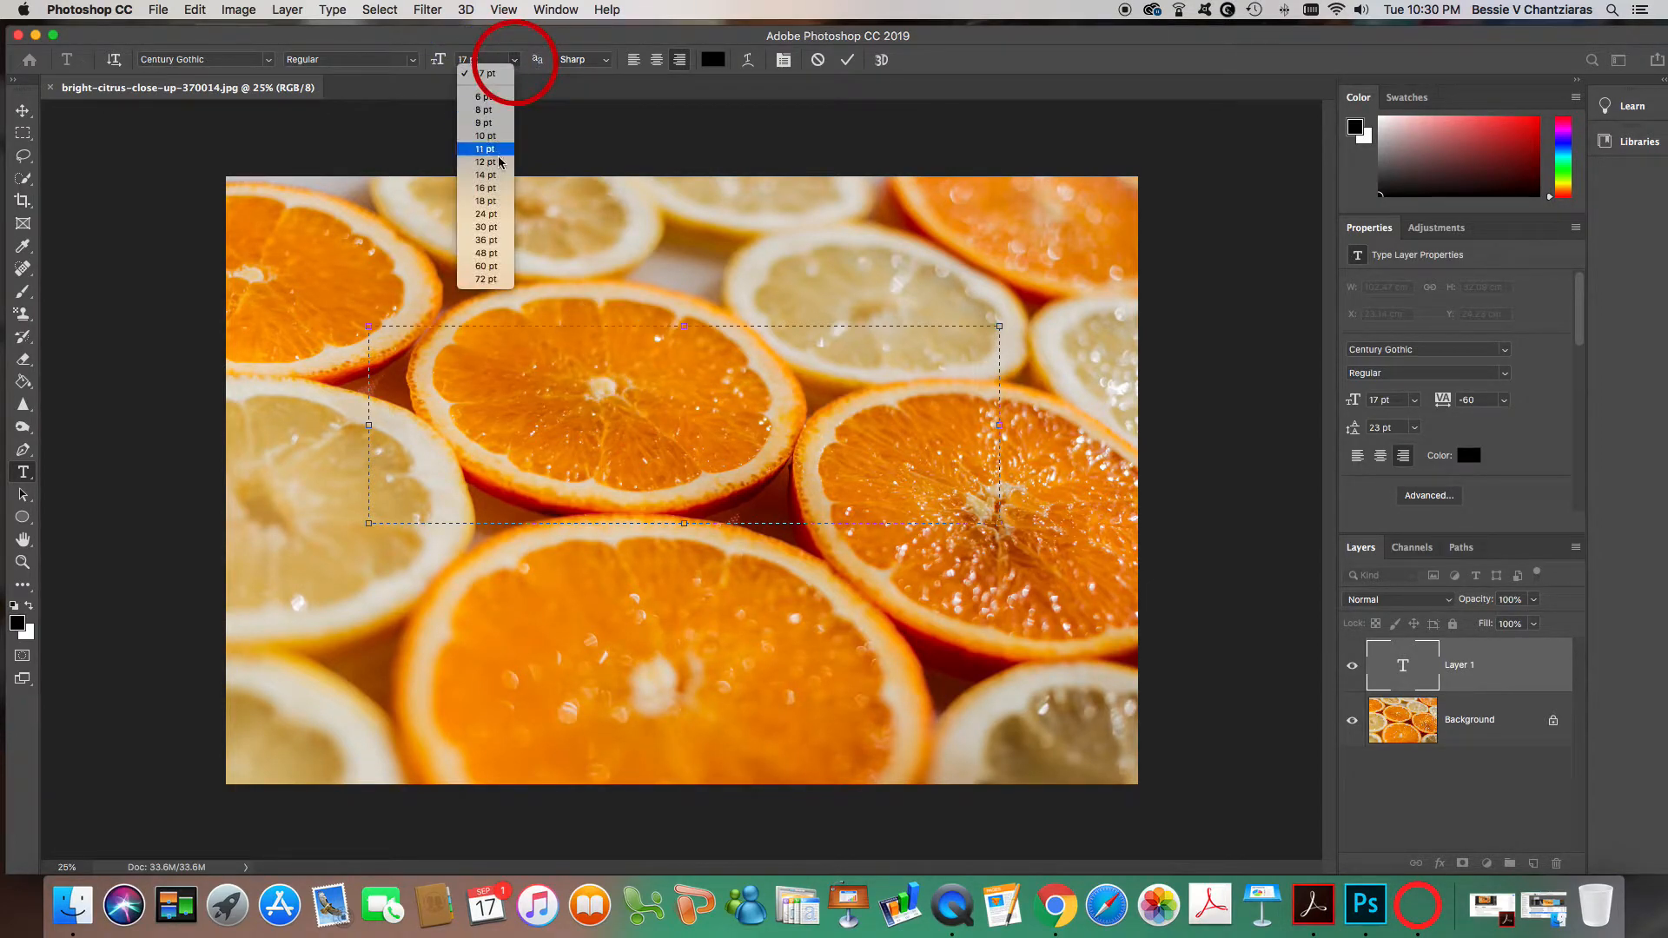
{"action": "left_click", "coordinate": [485, 201]}
{"action": "left_click", "coordinate": [266, 60]}
{"action": "left_click", "coordinate": [268, 66]}
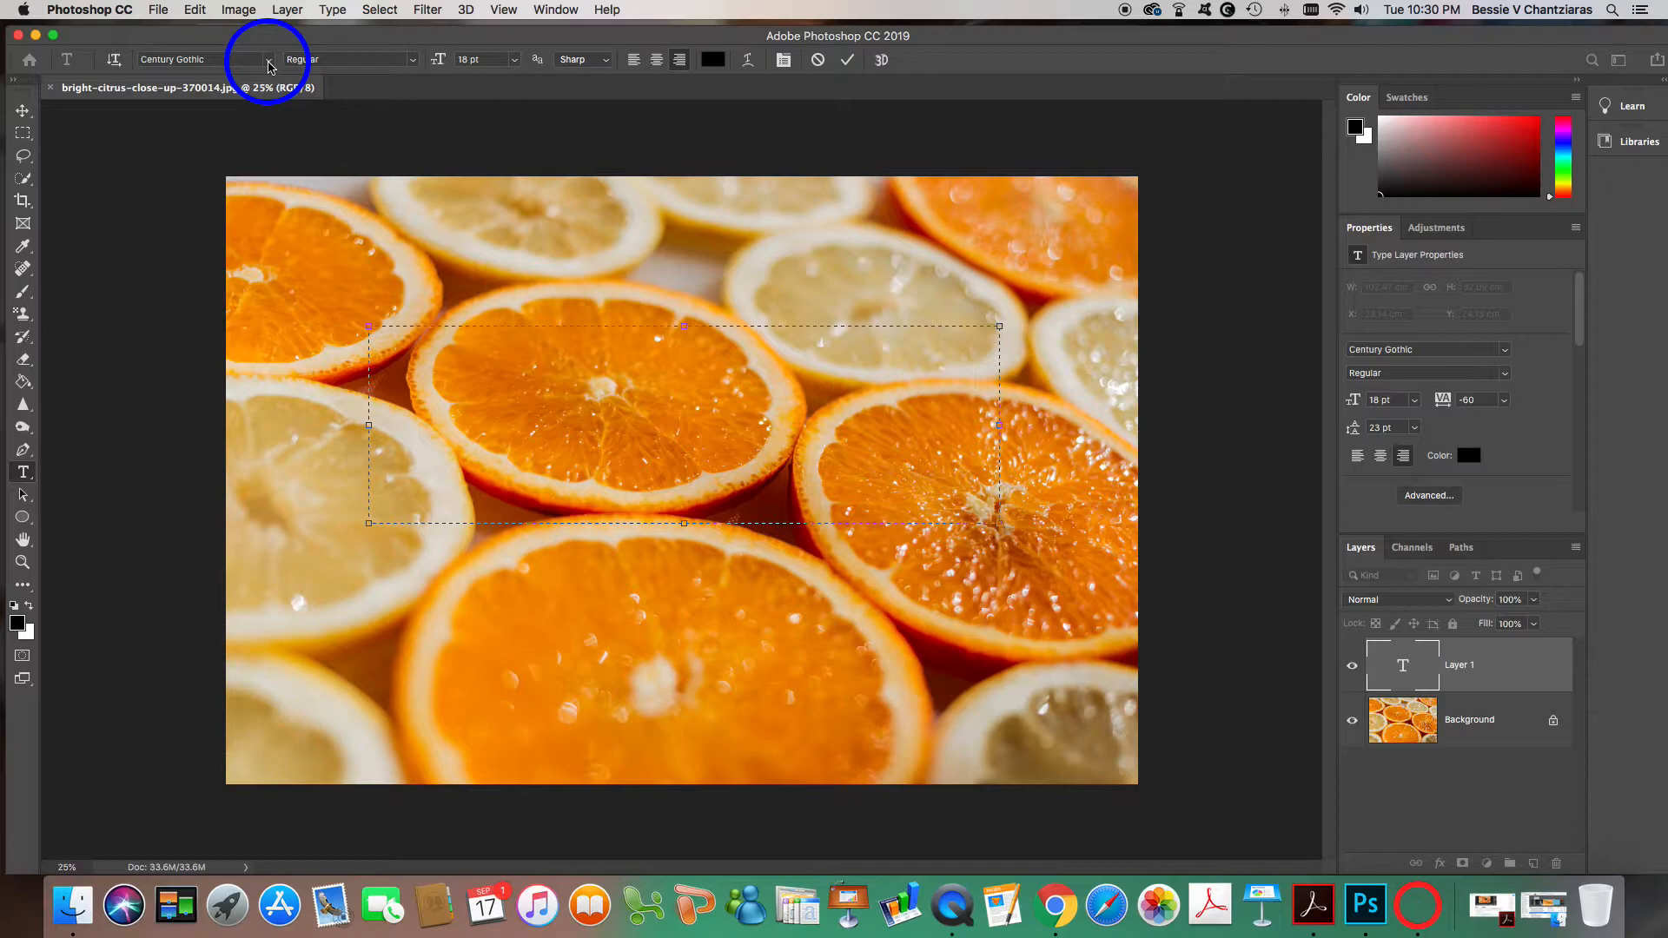
{"action": "left_click", "coordinate": [268, 66]}
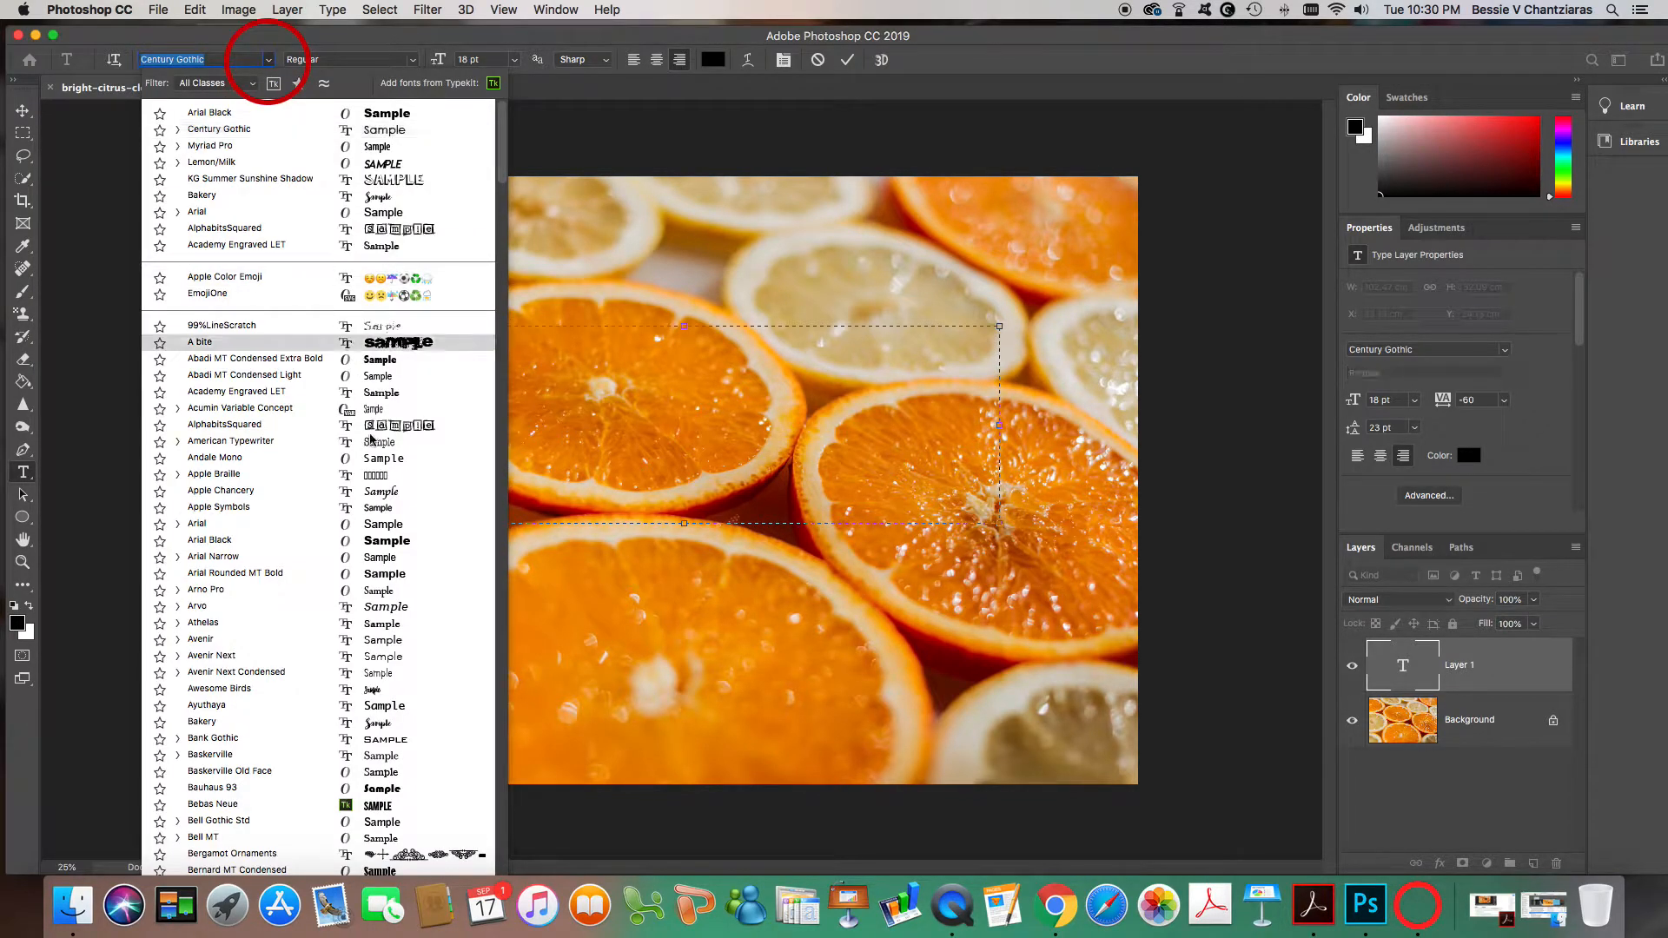
{"action": "left_click", "coordinate": [372, 449]}
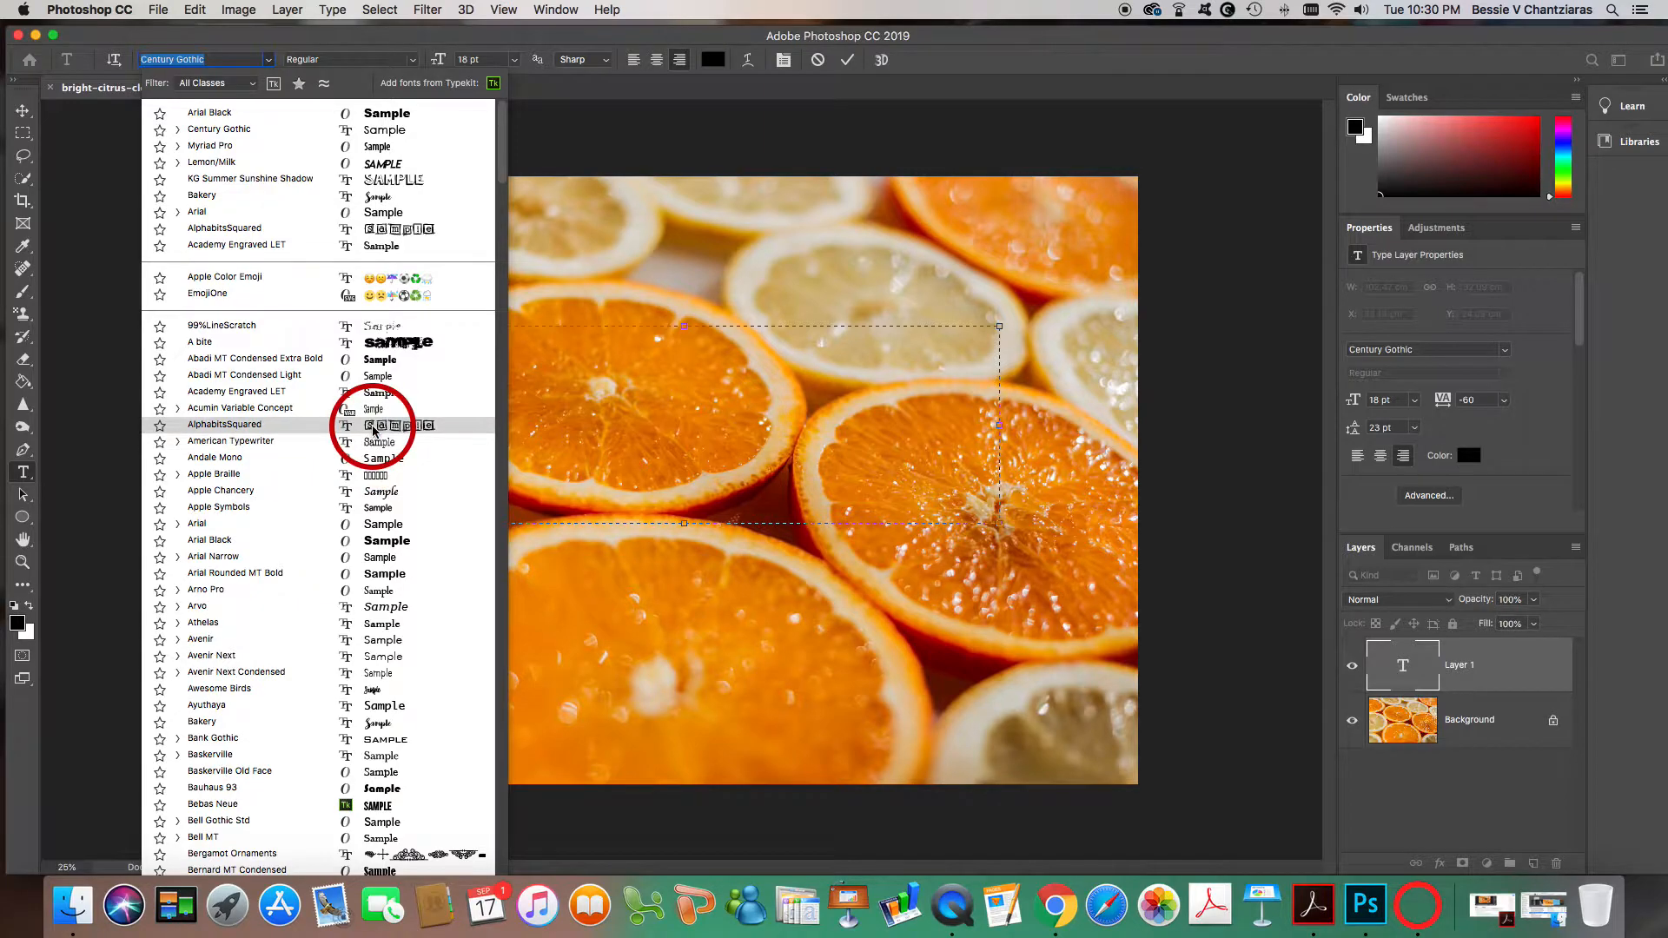
{"action": "left_click", "coordinate": [371, 426]}
- Write "ORANGE" in the text box and set the word's font size to 78 pt
{"action": "left_click", "coordinate": [591, 422]}
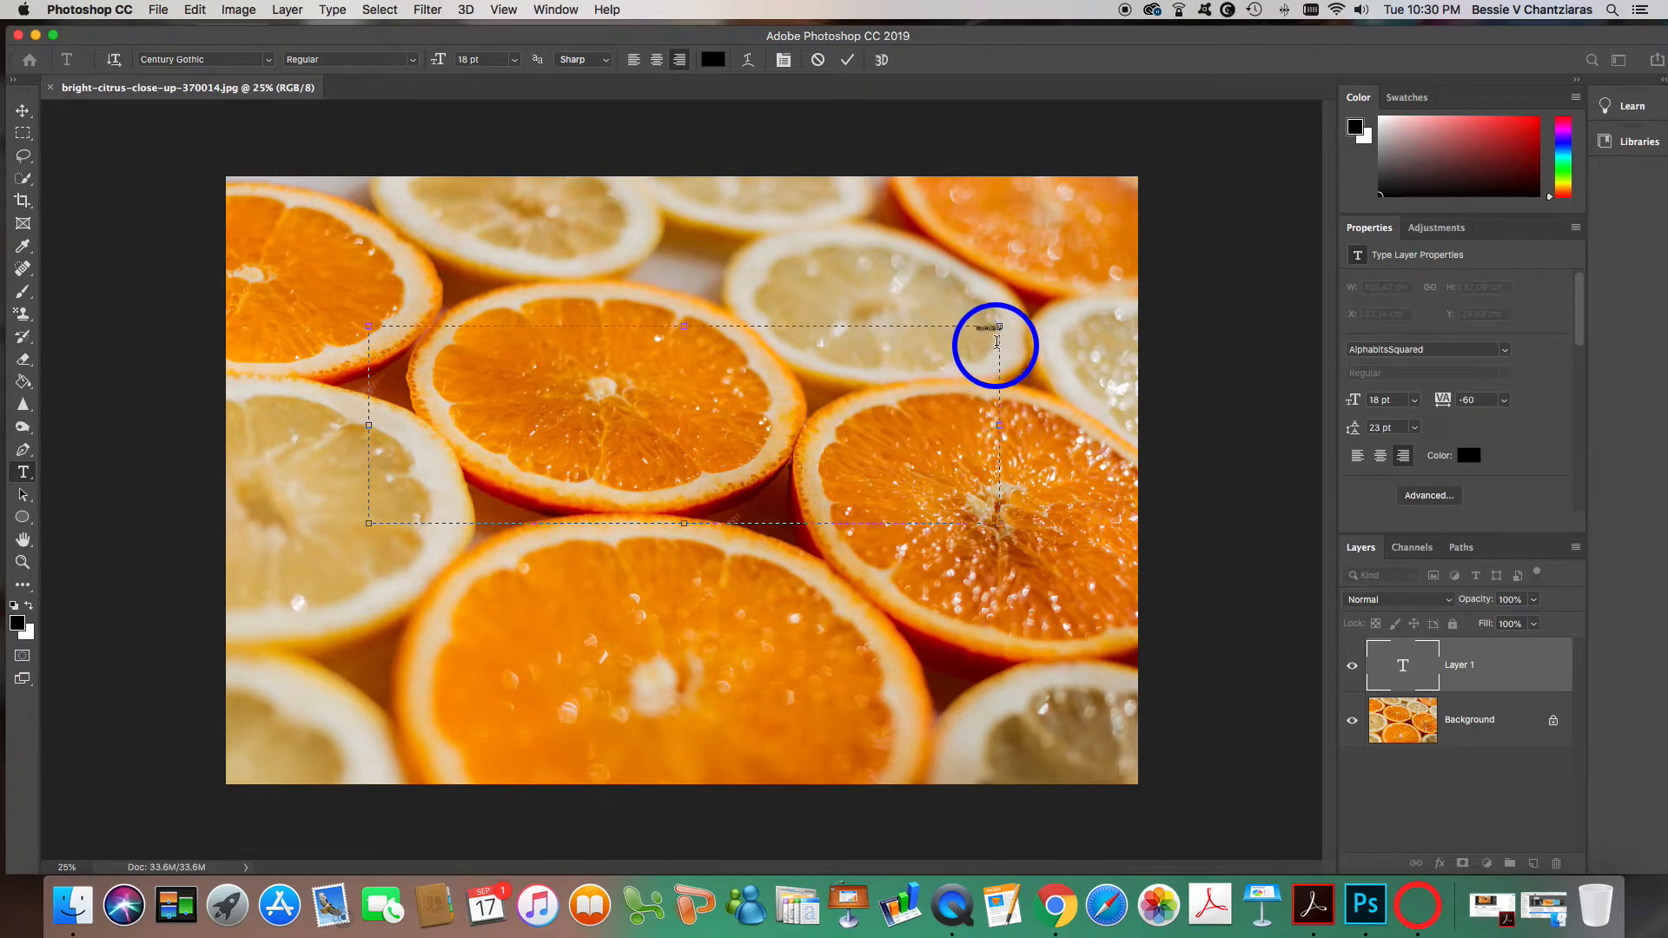
{"action": "left_click", "coordinate": [973, 329]}
{"action": "left_click_drag", "start_coordinate": [984, 328], "coordinate": [1006, 328]}
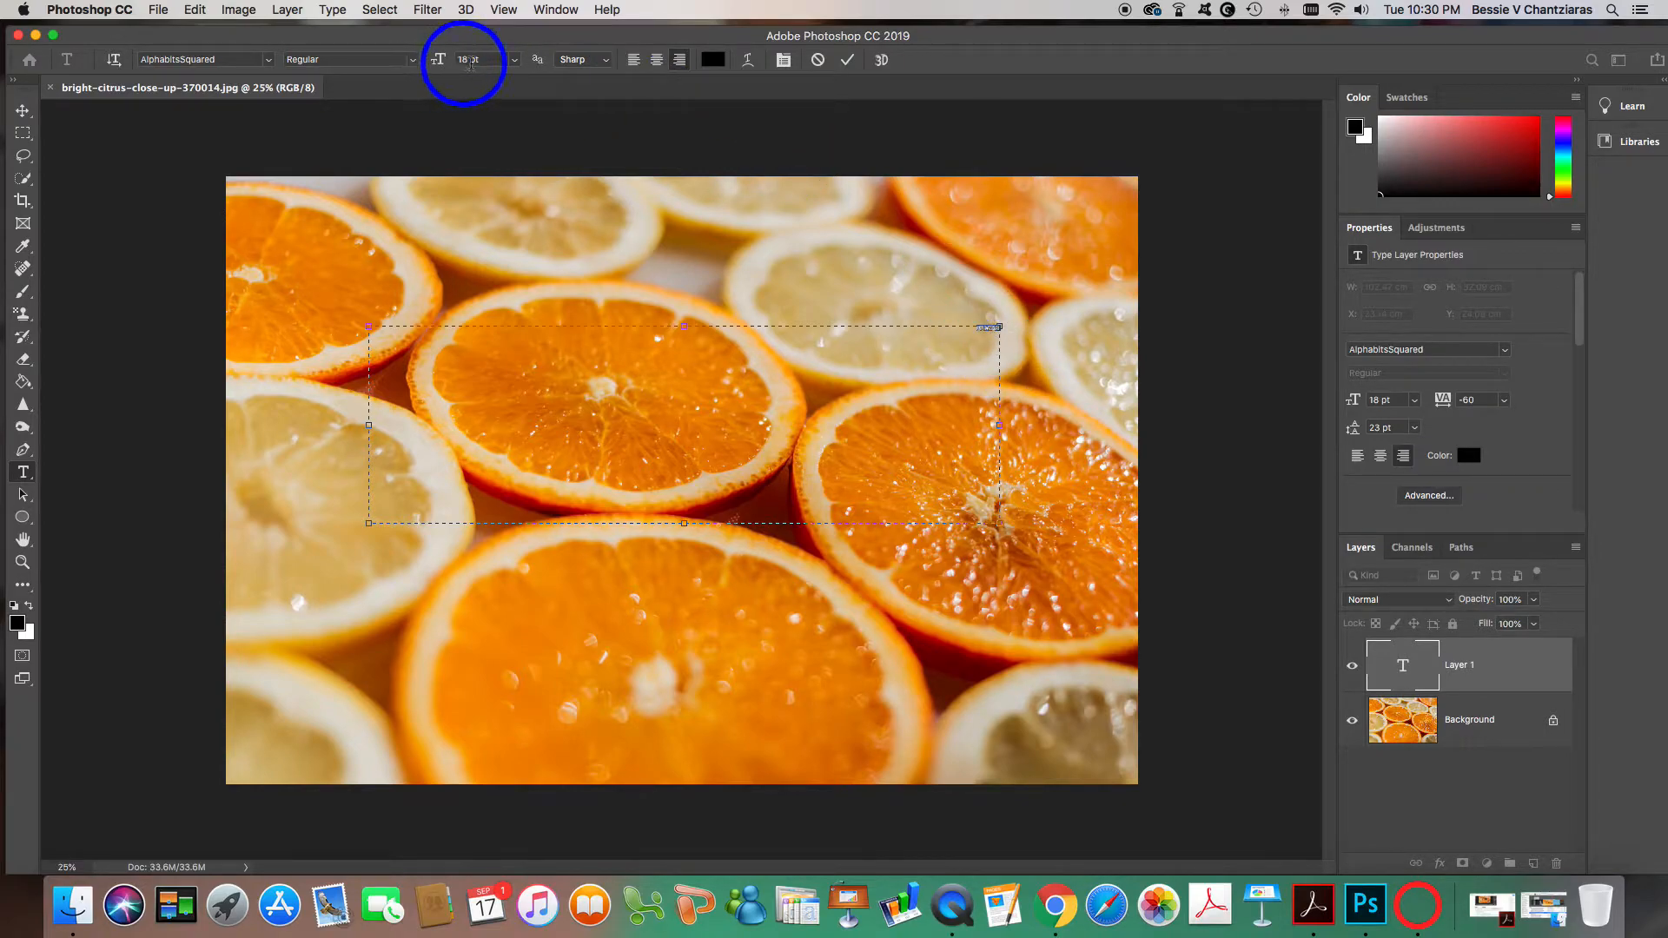
{"action": "left_click", "coordinate": [482, 60]}
{"action": "left_click", "coordinate": [412, 135]}
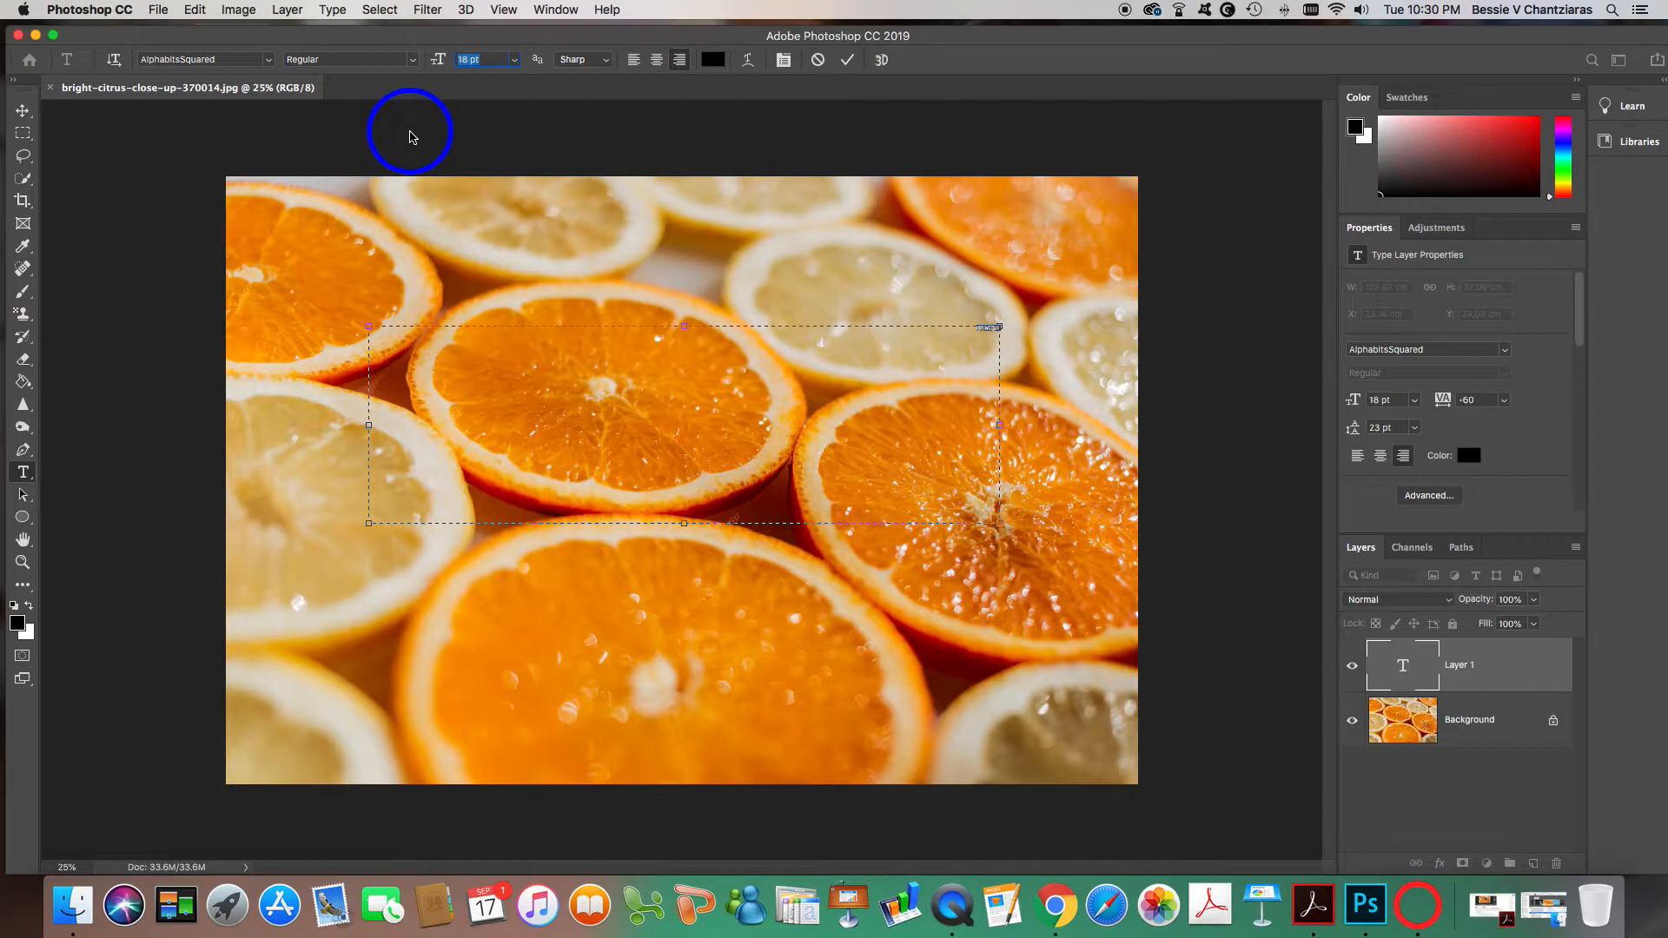
{"action": "type", "text": "78"}
{"action": "key", "text": "Return"}
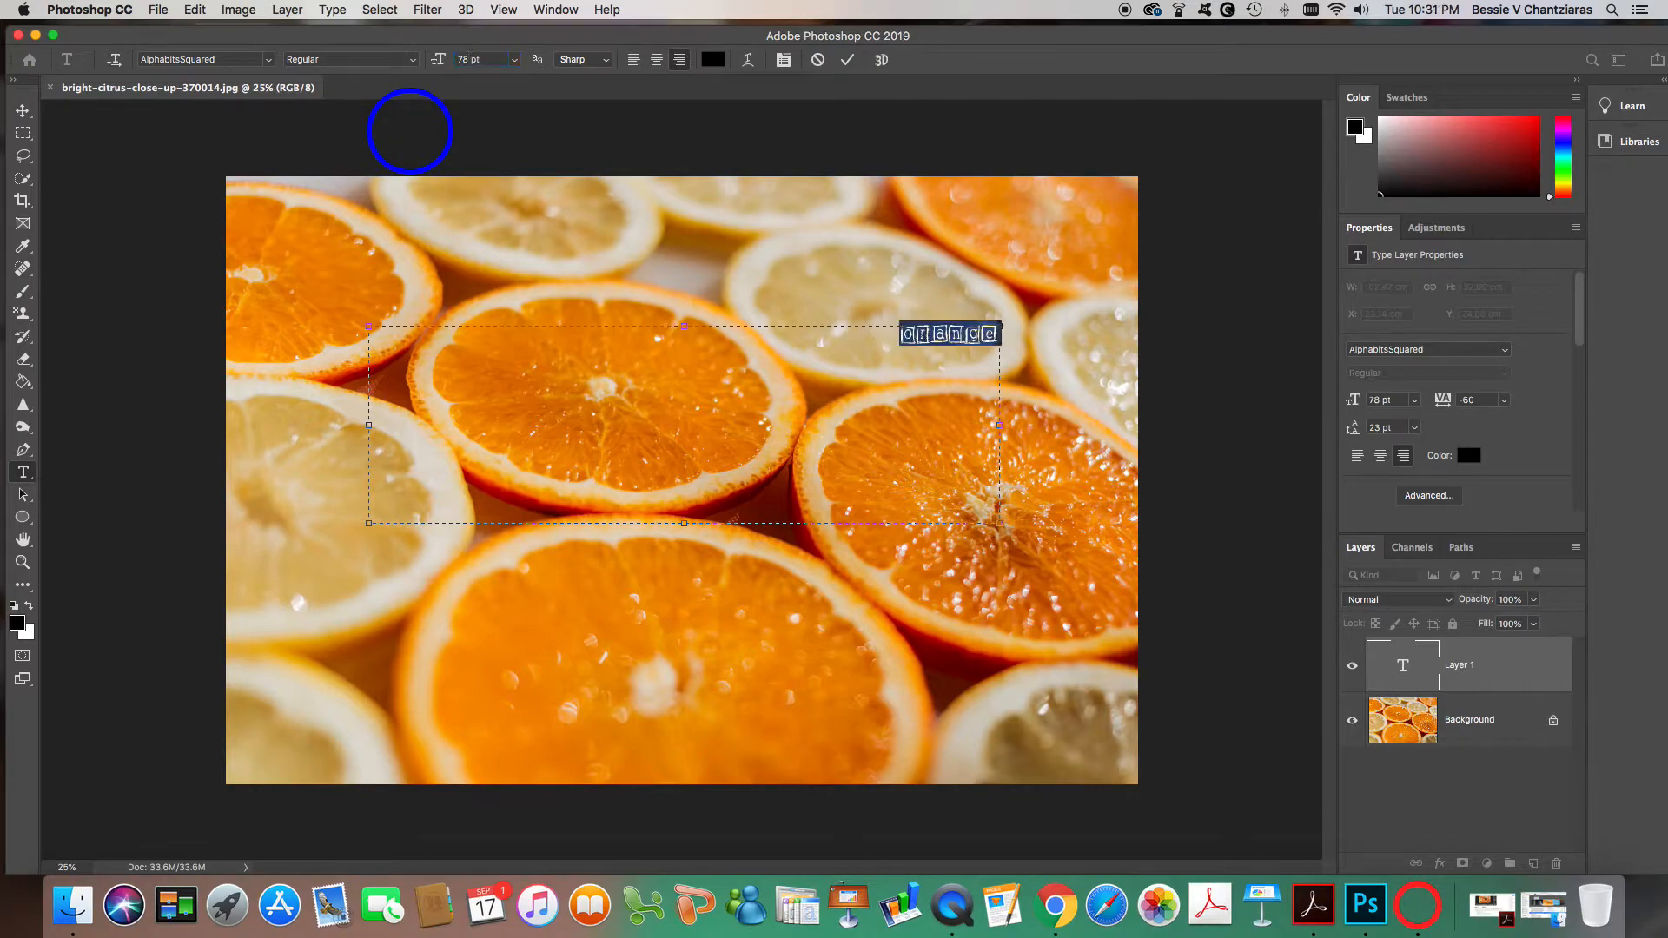
- Enlarge the selected word, trying 150 pt before settling on 300 pt
{"action": "left_click", "coordinate": [475, 59]}
{"action": "type", "text": "150"}
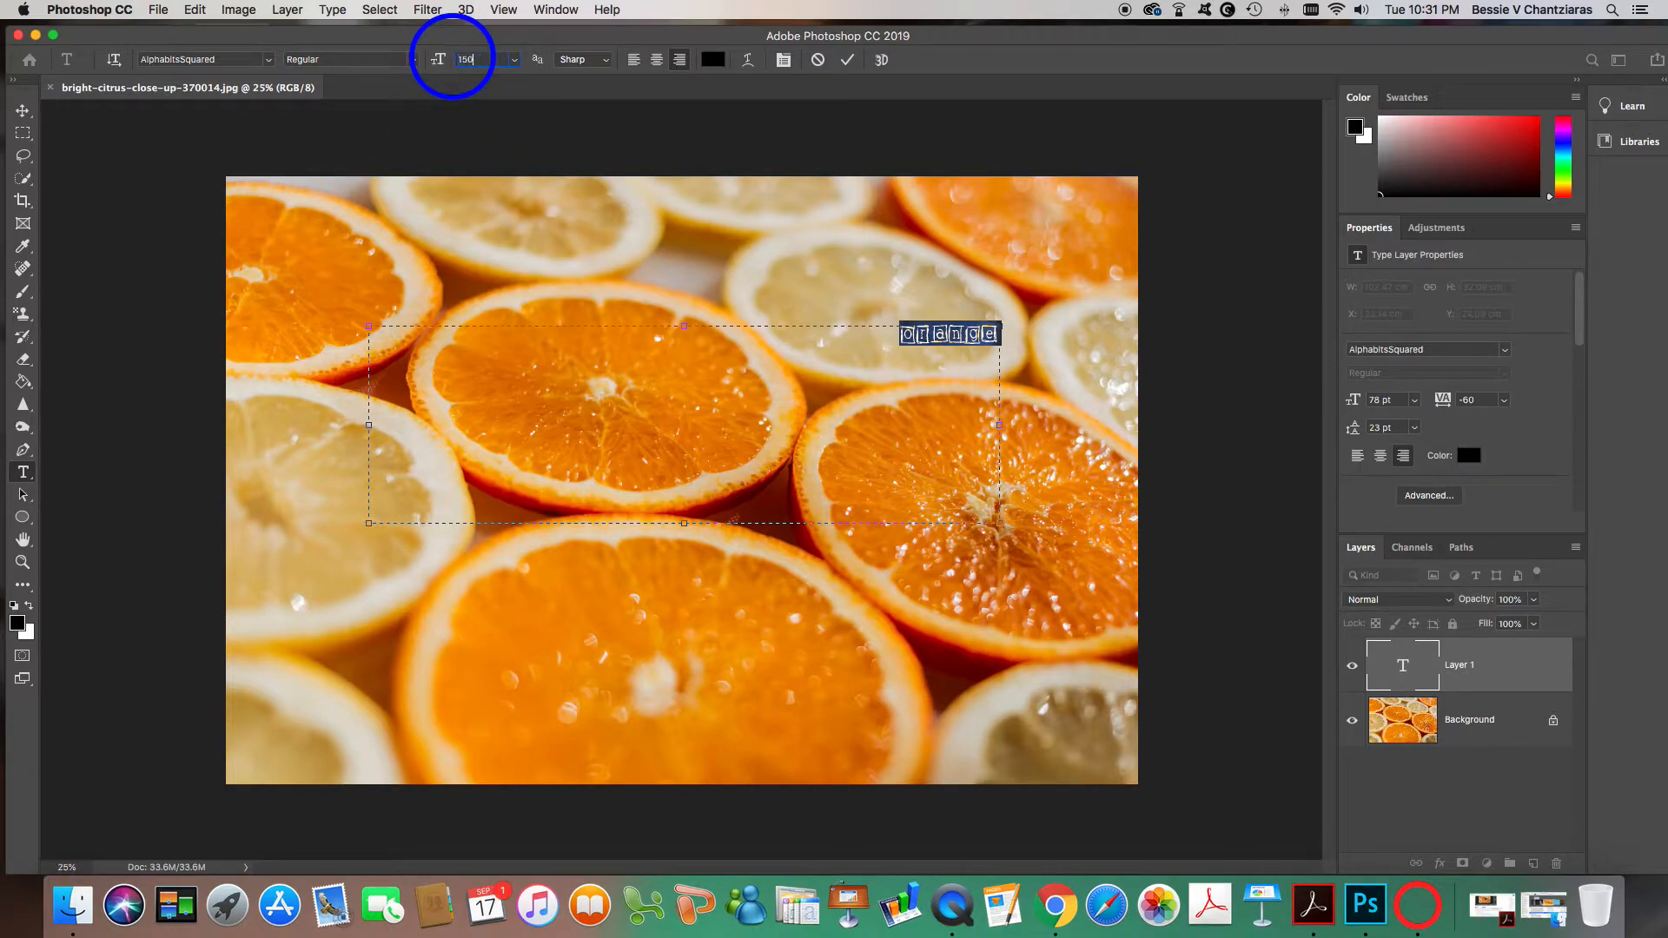
{"action": "key", "text": "Return"}
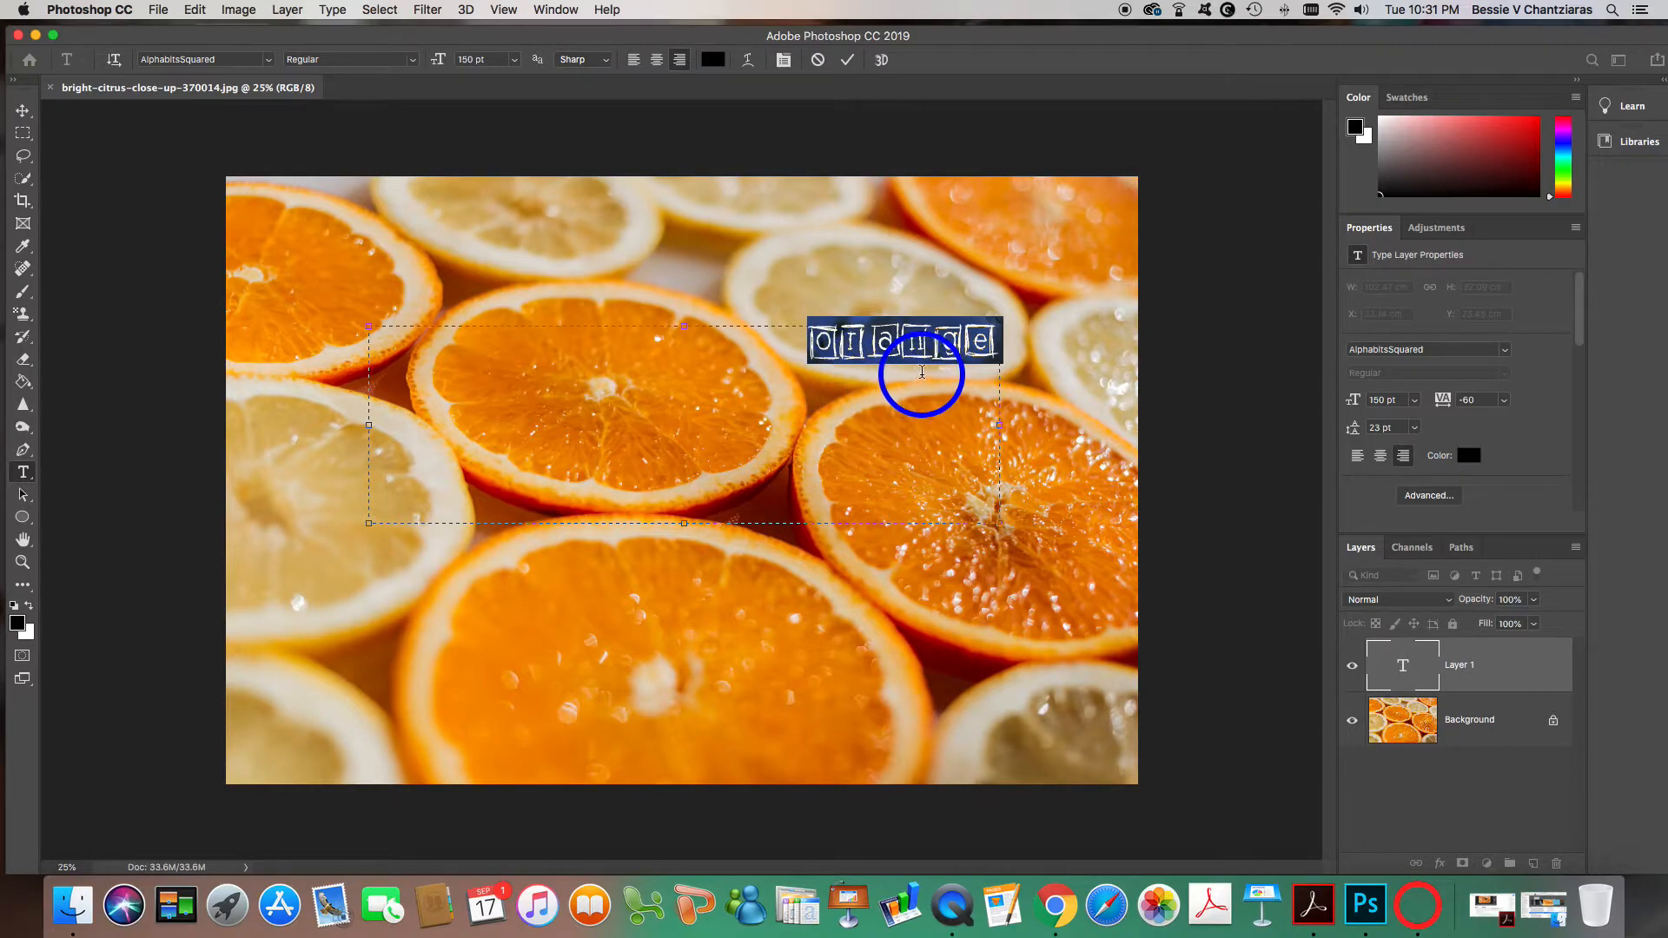
{"action": "left_click", "coordinate": [469, 59]}
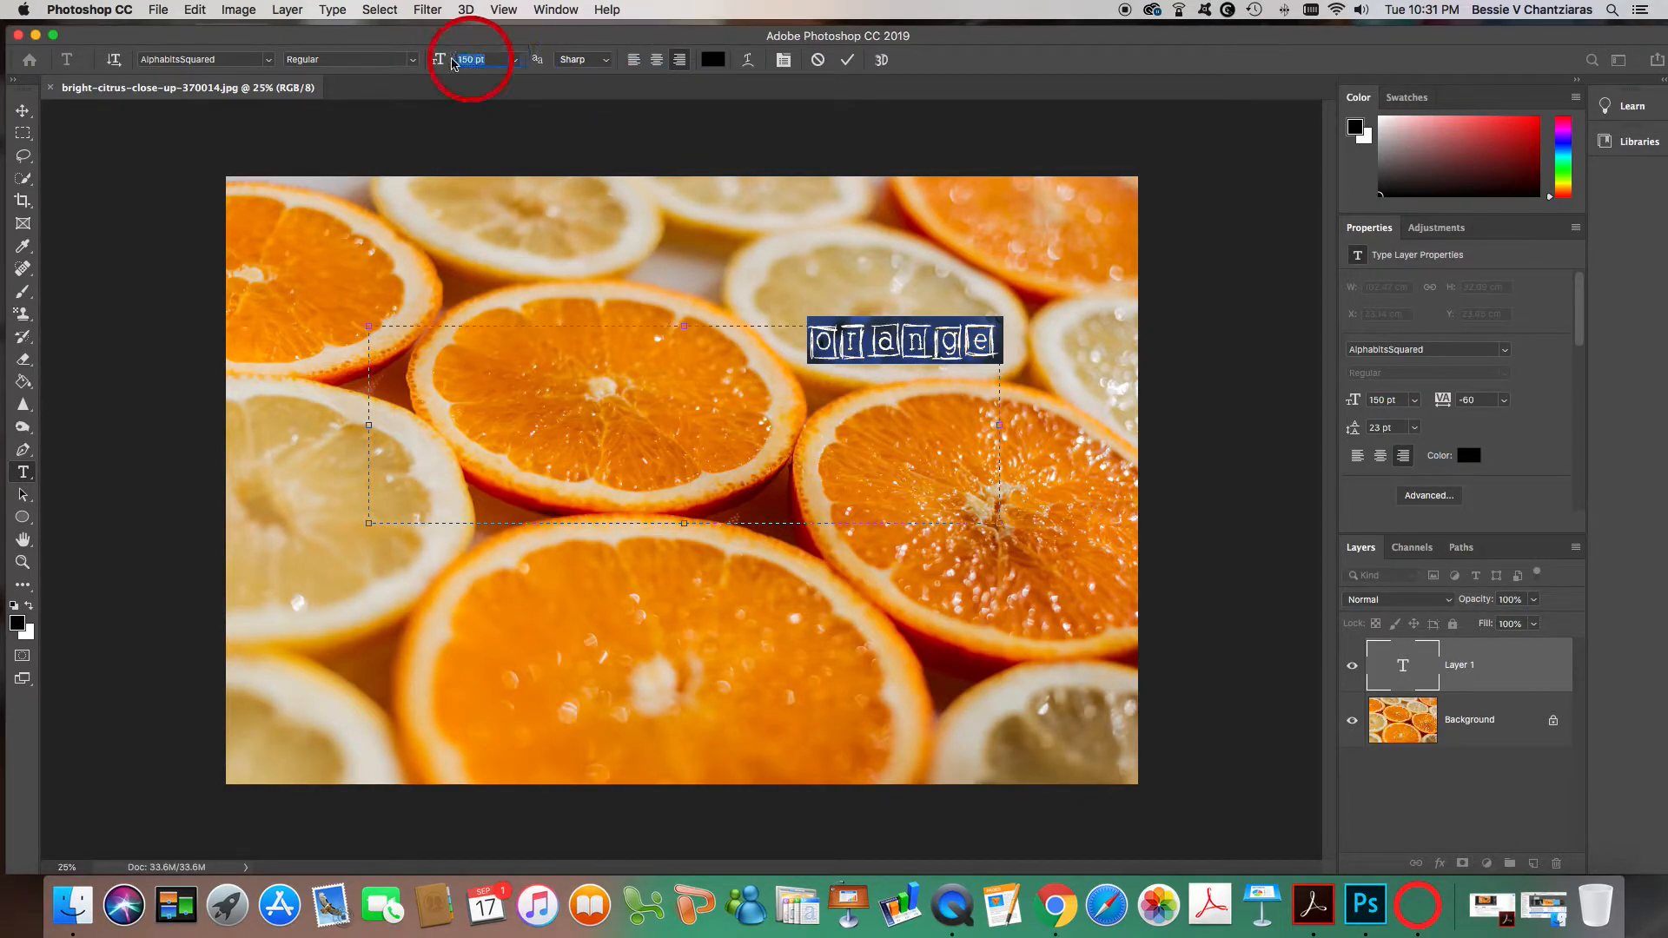
{"action": "type", "text": "300"}
{"action": "key", "text": "Return"}
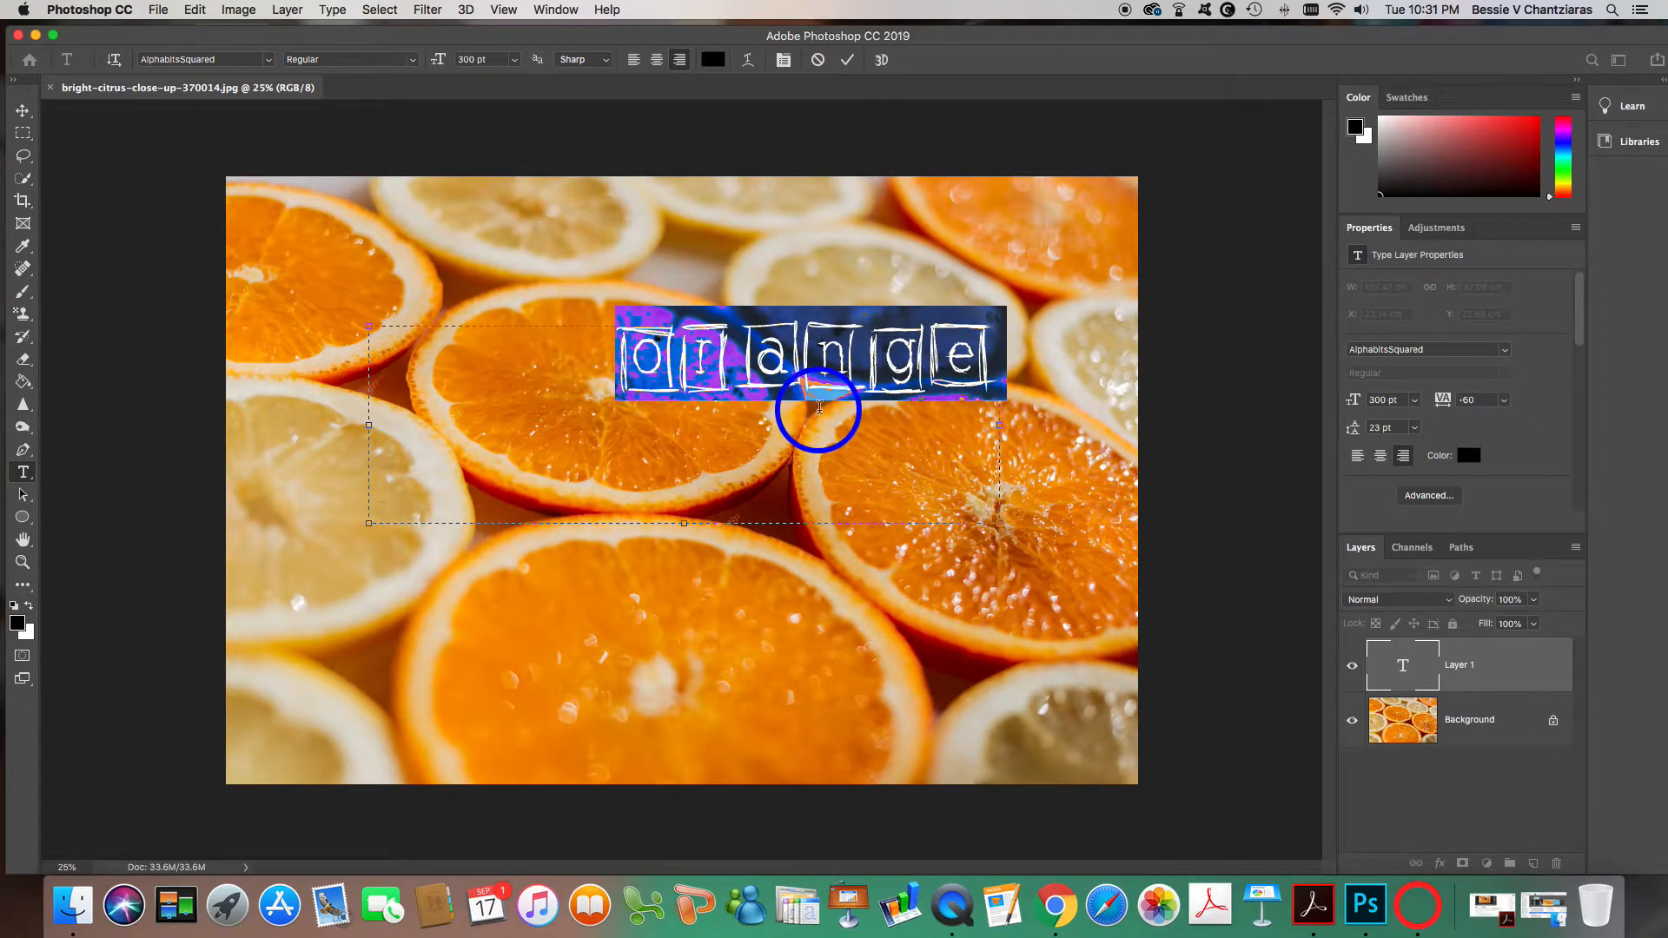
- Centre the word in its text box and check which font styles are available
{"action": "left_click", "coordinate": [657, 61]}
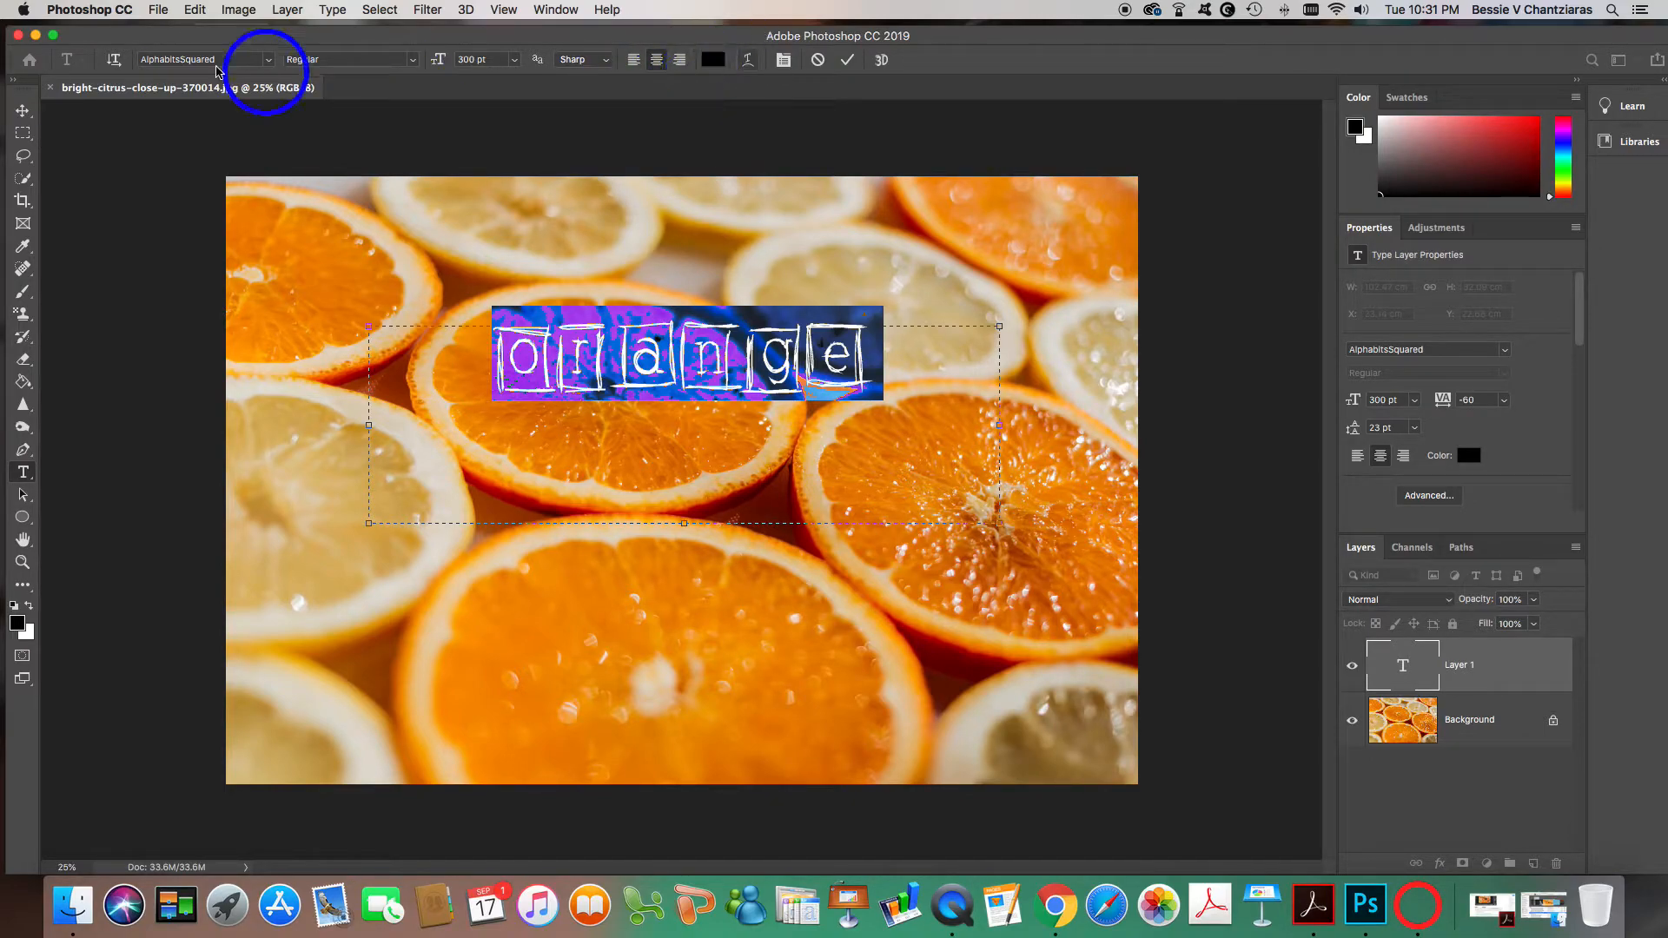
{"action": "left_click", "coordinate": [363, 55]}
{"action": "left_click", "coordinate": [412, 64]}
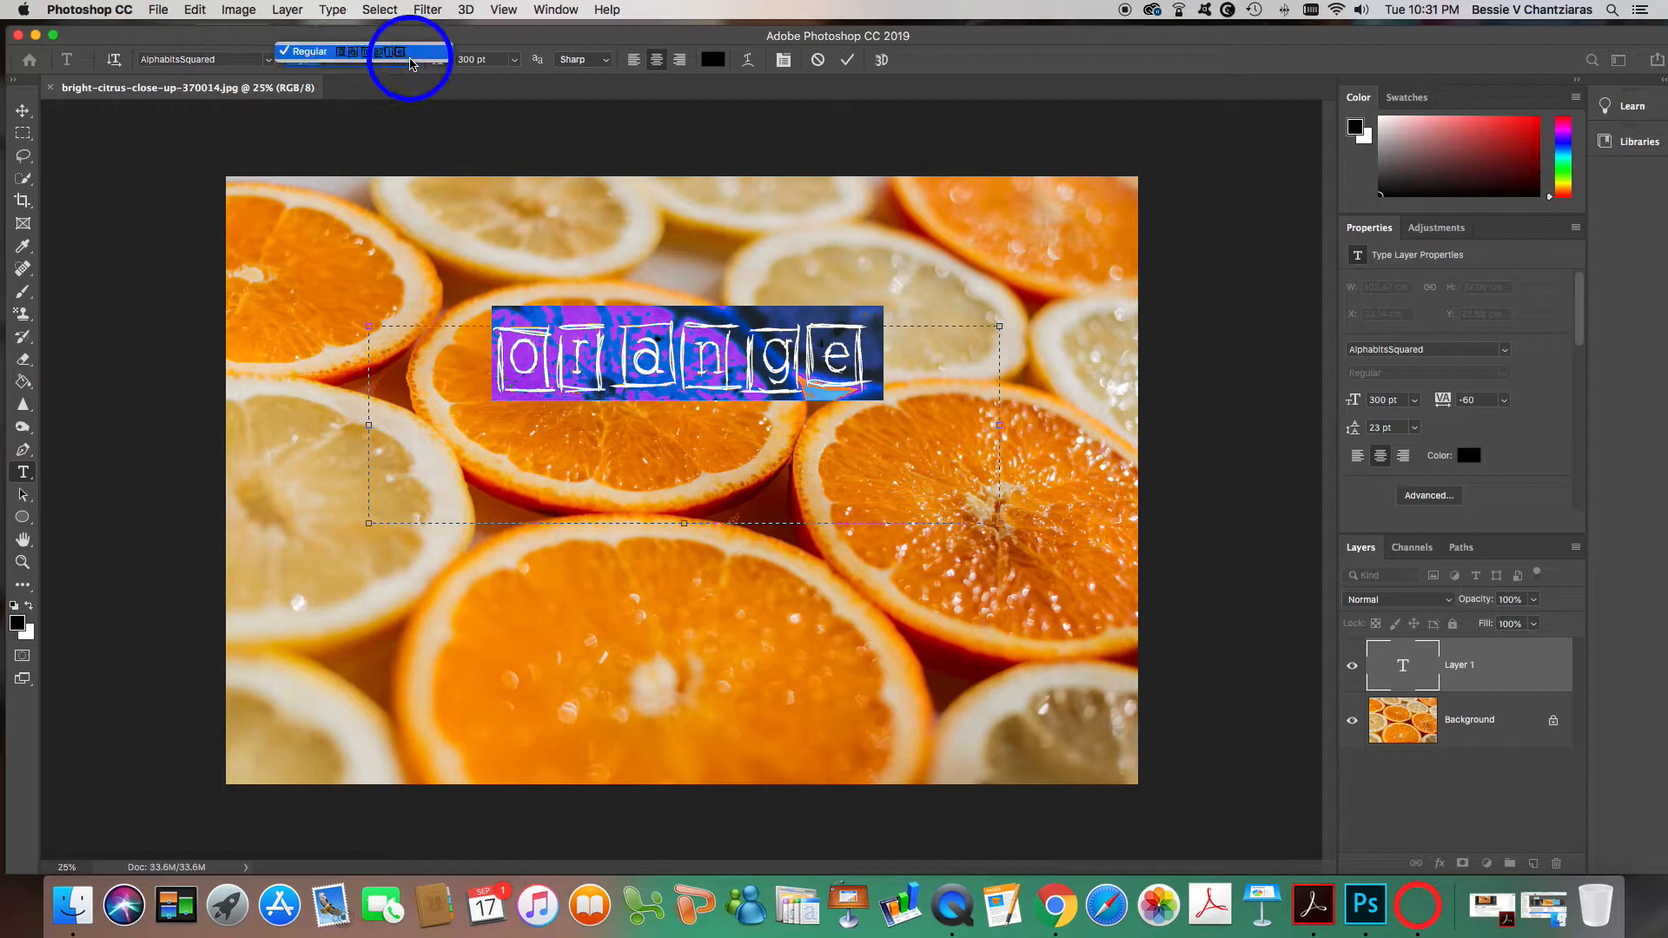
{"action": "left_click", "coordinate": [411, 62]}
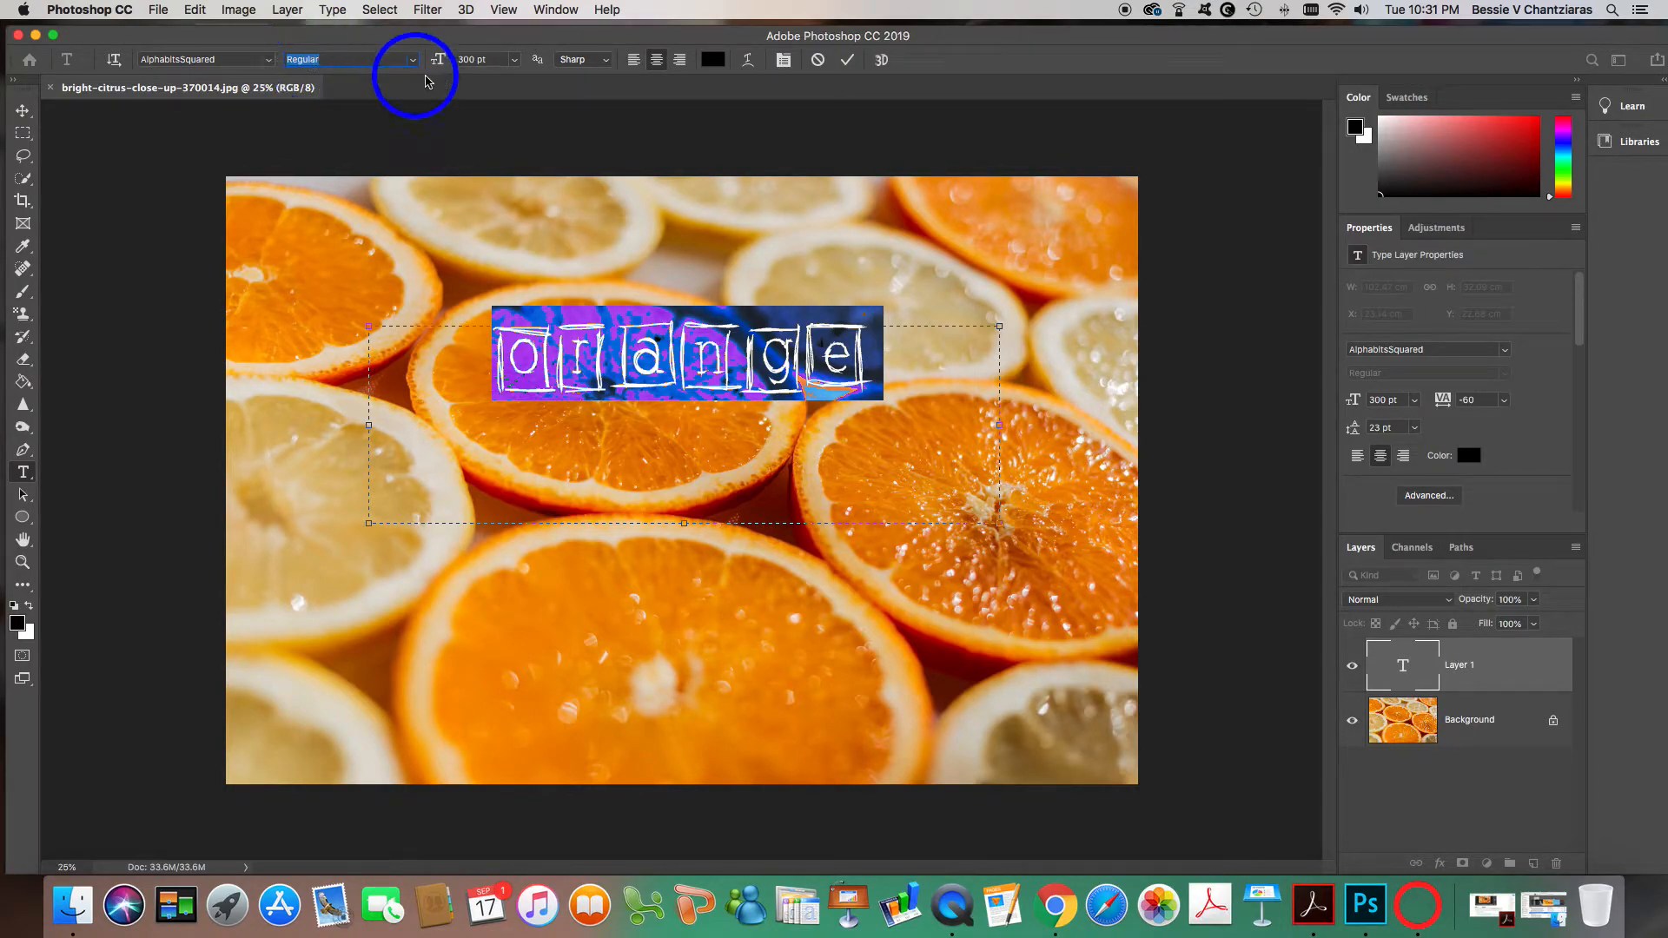
- Set the text colour to the light cream ded6c9, sampled from the lemon slice in the photo
{"action": "left_click", "coordinate": [712, 63]}
{"action": "left_click_drag", "start_coordinate": [720, 352], "coordinate": [714, 427]}
{"action": "mouse_move", "coordinate": [677, 344]}
{"action": "left_mouse_down"}
{"action": "mouse_move", "coordinate": [644, 383]}
{"action": "mouse_move", "coordinate": [630, 313]}
{"action": "left_mouse_up"}
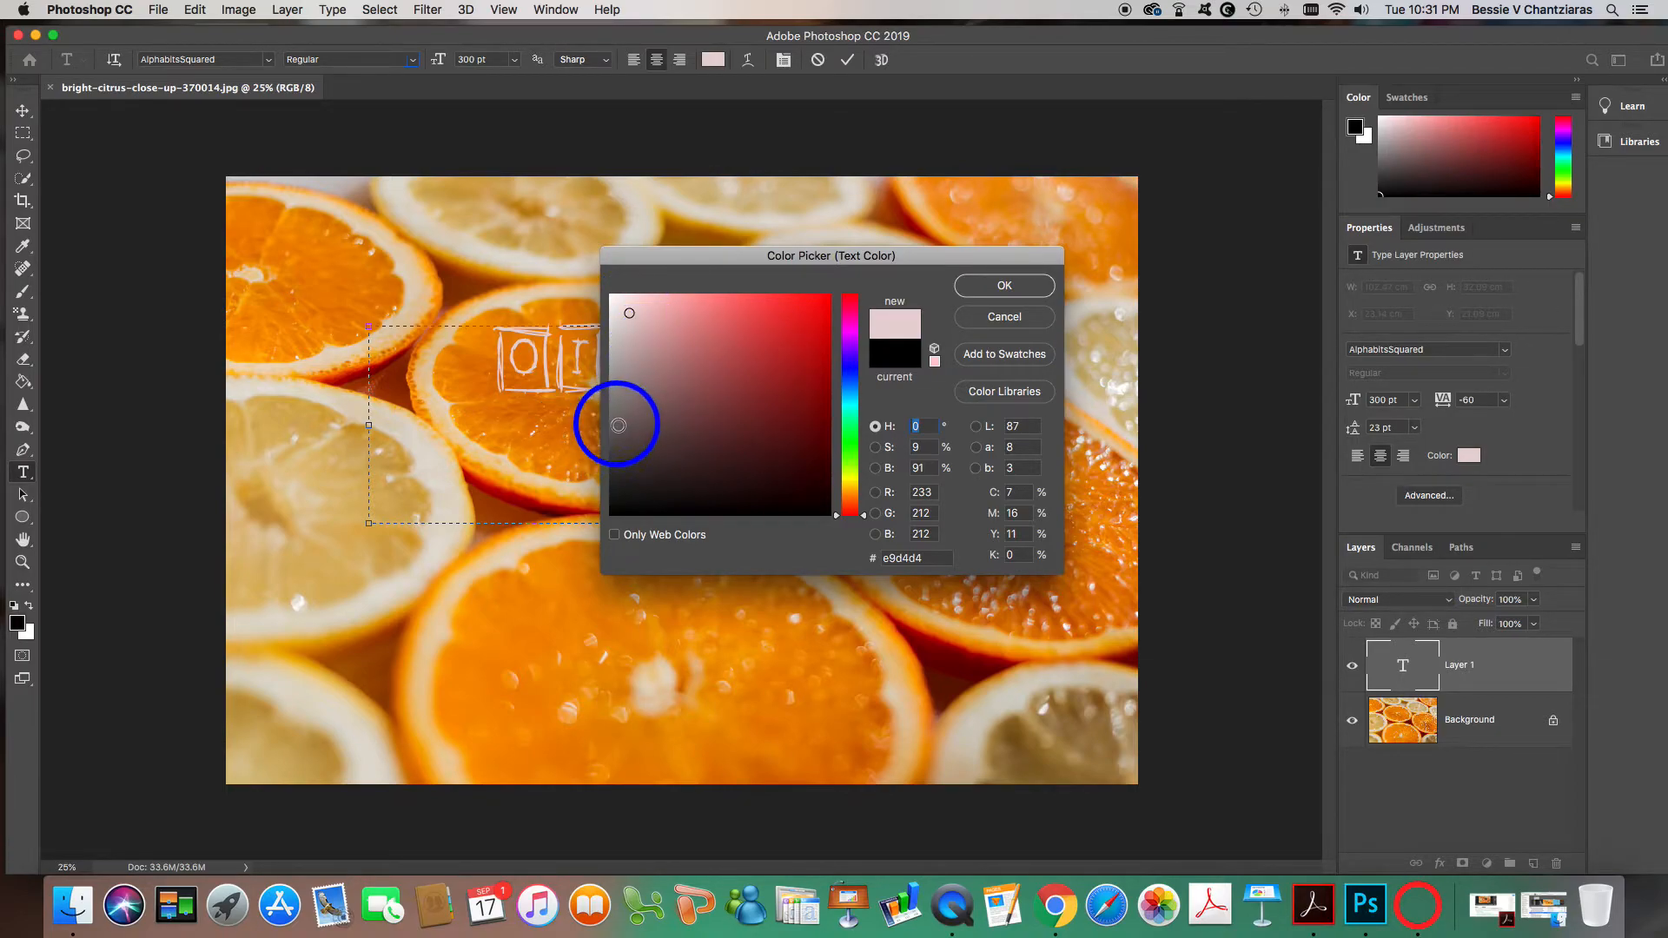
{"action": "left_click", "coordinate": [433, 467]}
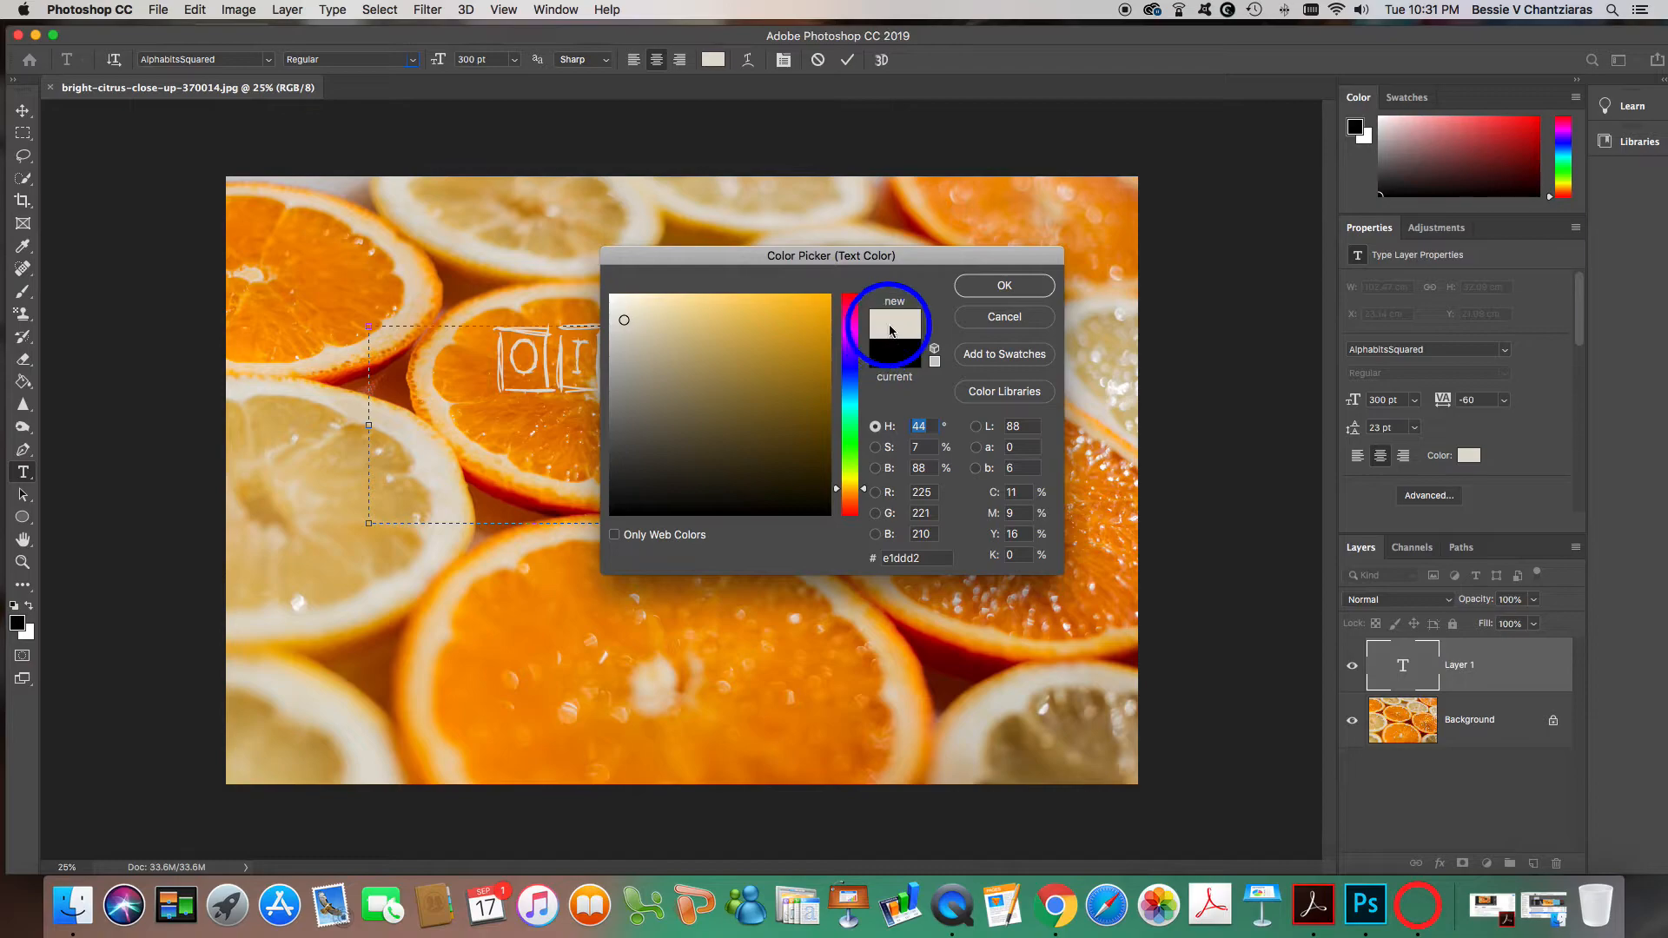
{"action": "left_click", "coordinate": [418, 441]}
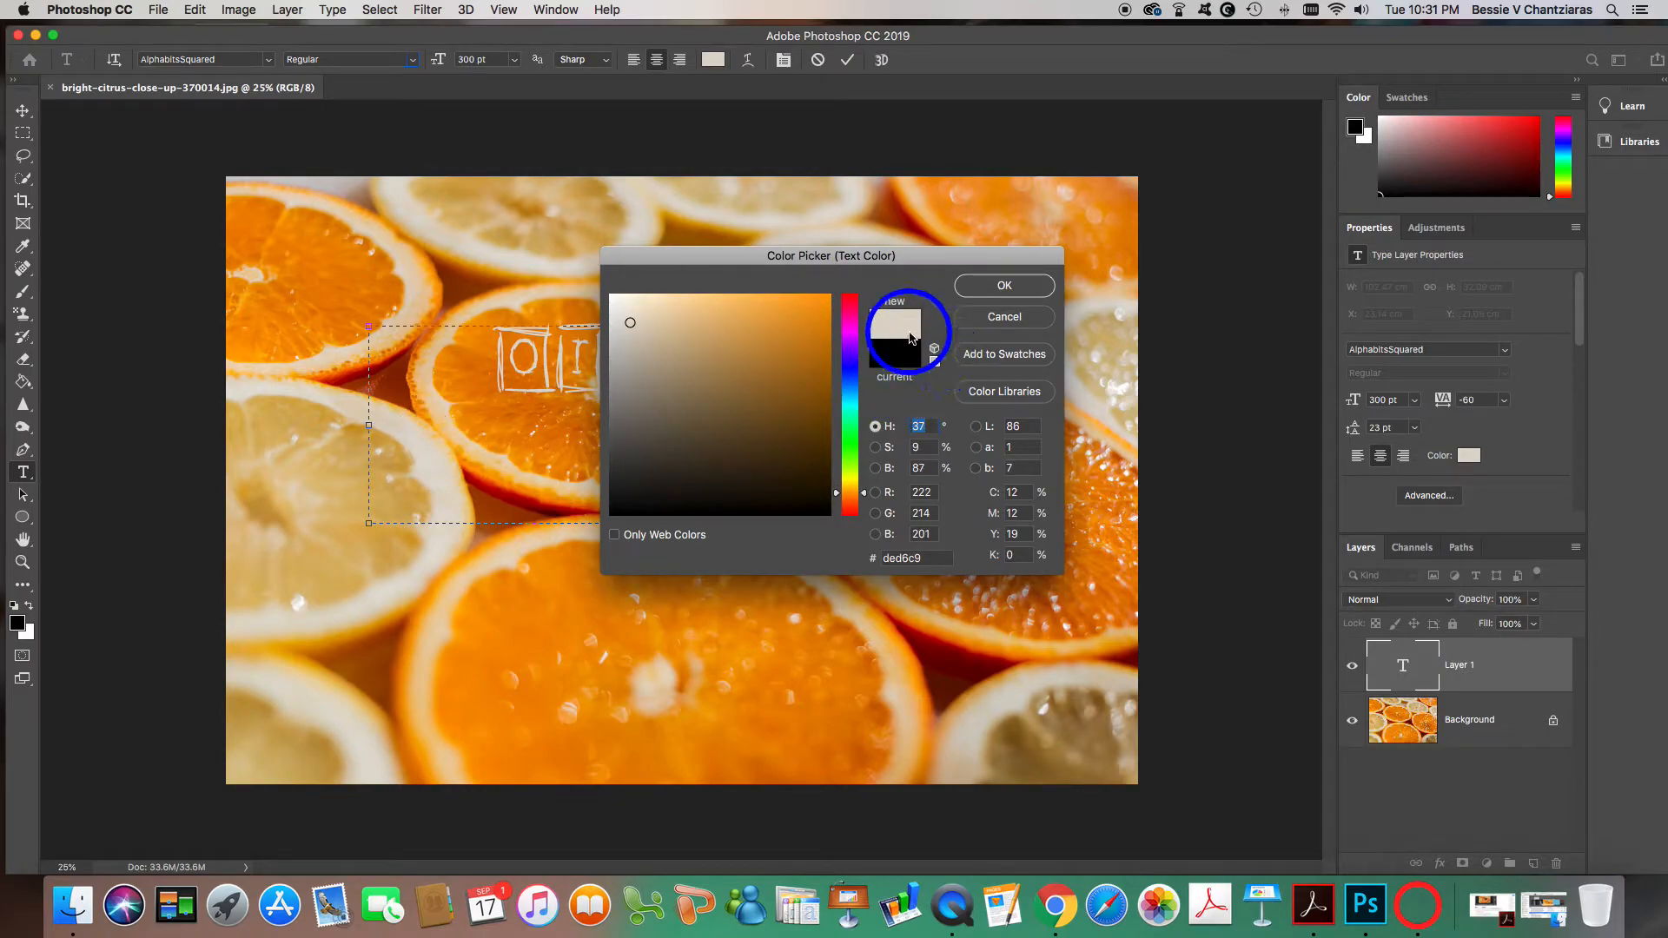
{"action": "left_click", "coordinate": [1032, 288]}
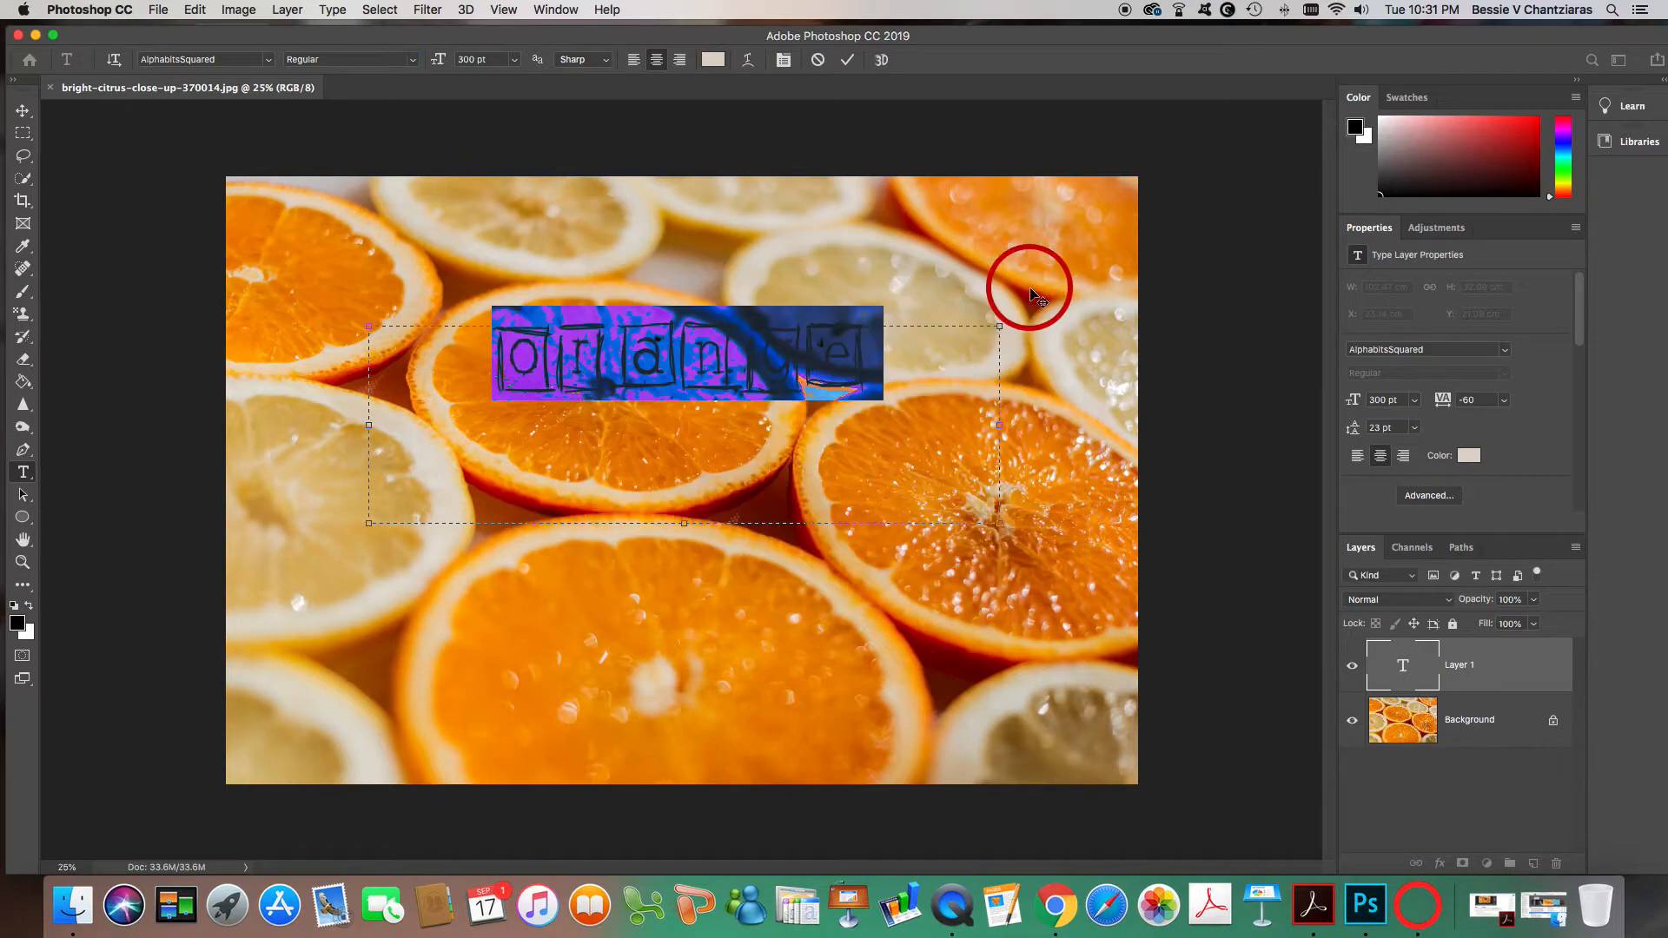
- Warp the text with the Arc Lower style at +70% bend, -9% horizontal and -14% vertical distortion, and commit the text
{"action": "left_click", "coordinate": [749, 60]}
{"action": "left_click", "coordinate": [1173, 252]}
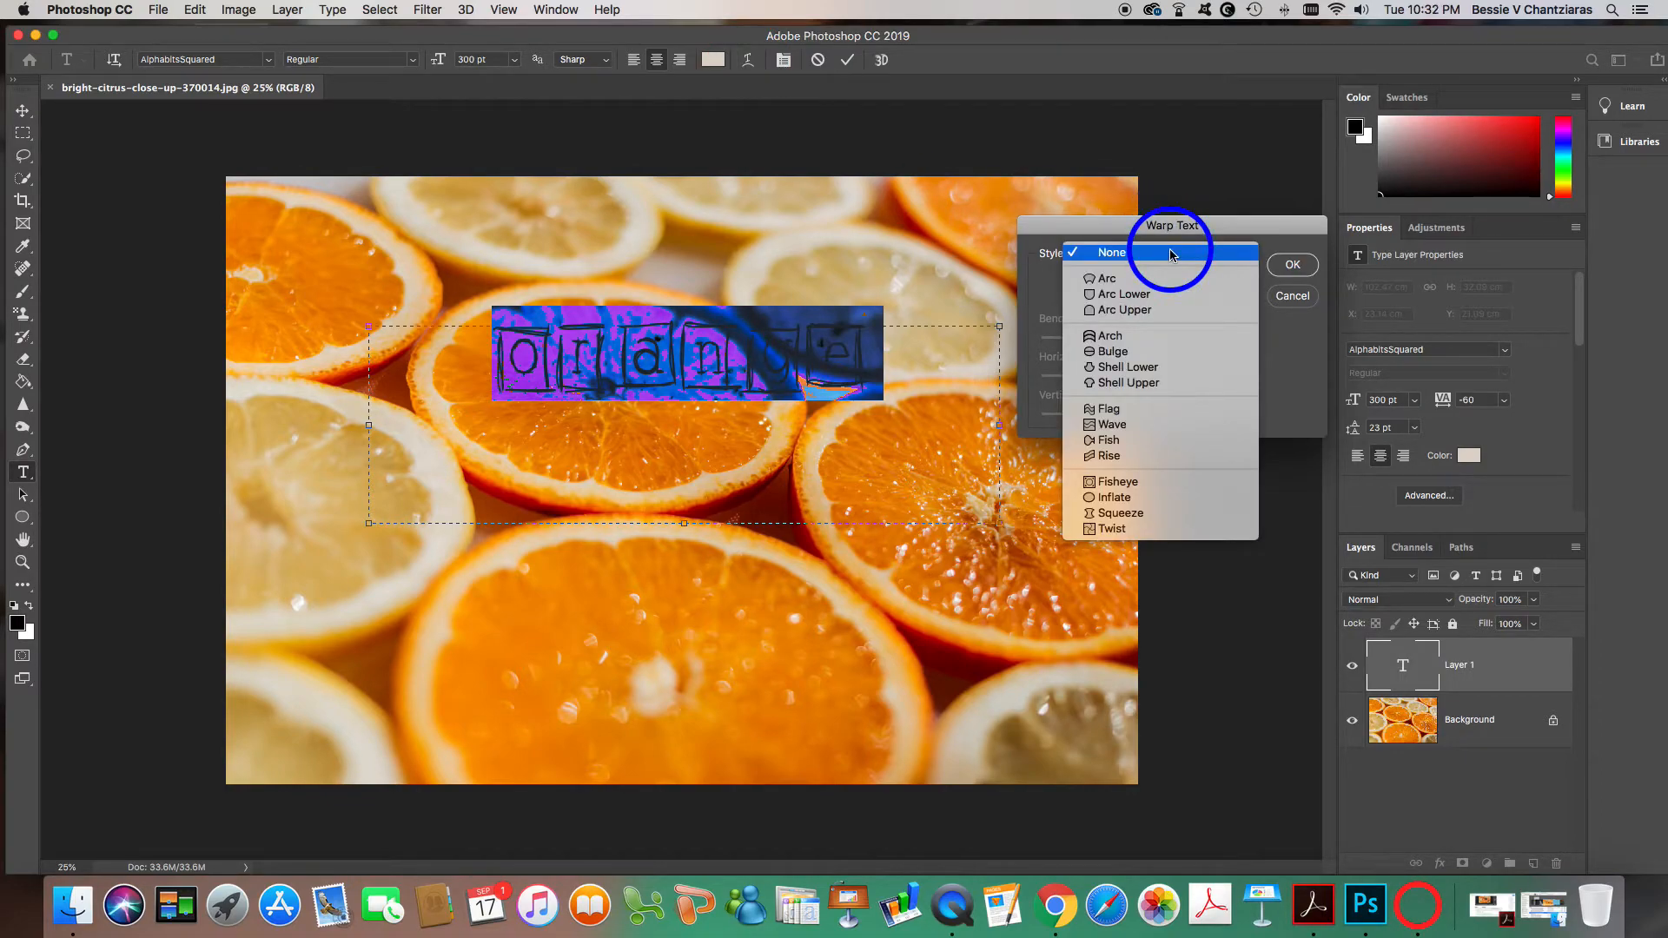
{"action": "left_click", "coordinate": [1174, 296]}
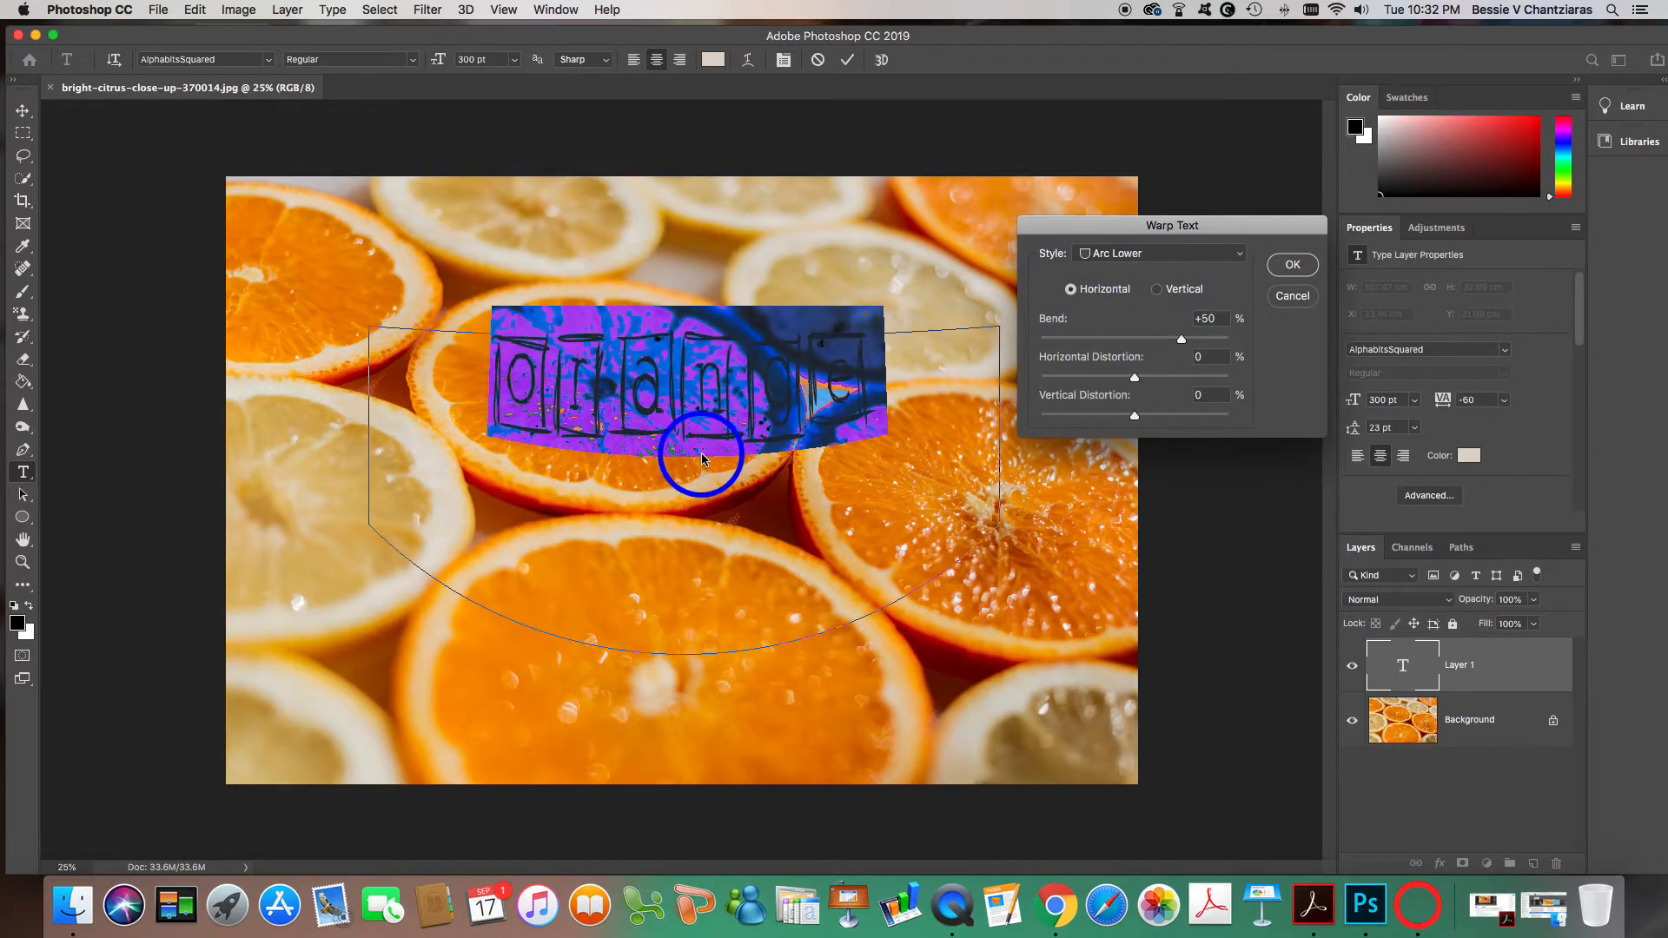
{"action": "left_click_drag", "start_coordinate": [1181, 339], "coordinate": [1148, 381]}
{"action": "left_click_drag", "start_coordinate": [1133, 380], "coordinate": [1121, 416]}
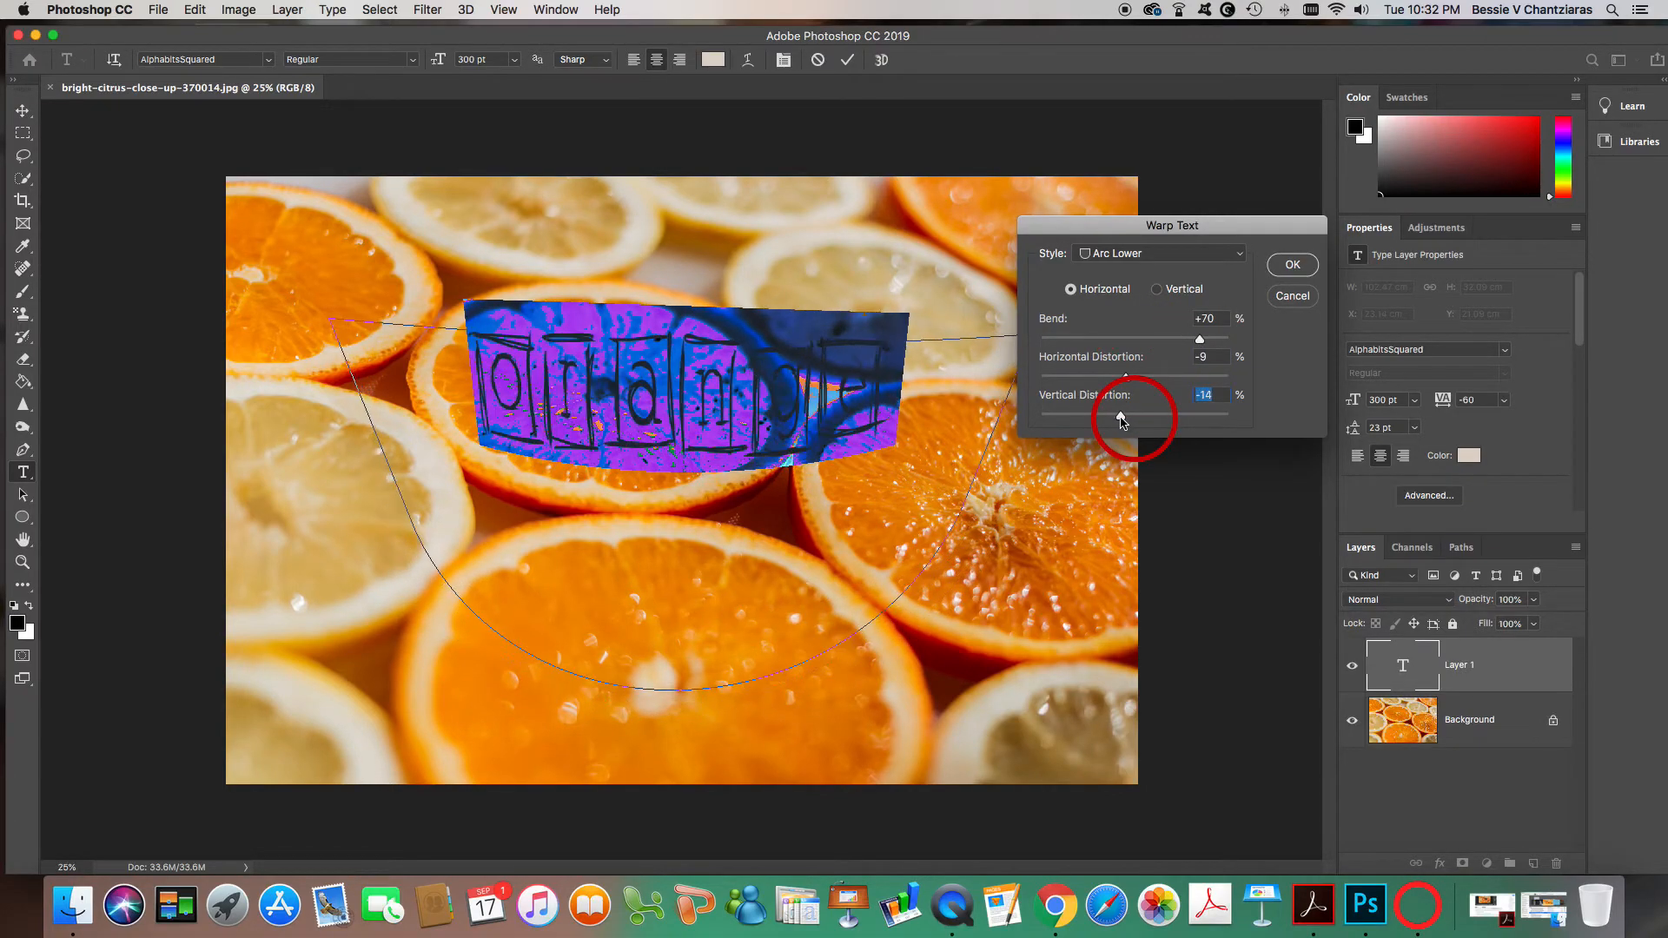
{"action": "left_click", "coordinate": [1290, 265]}
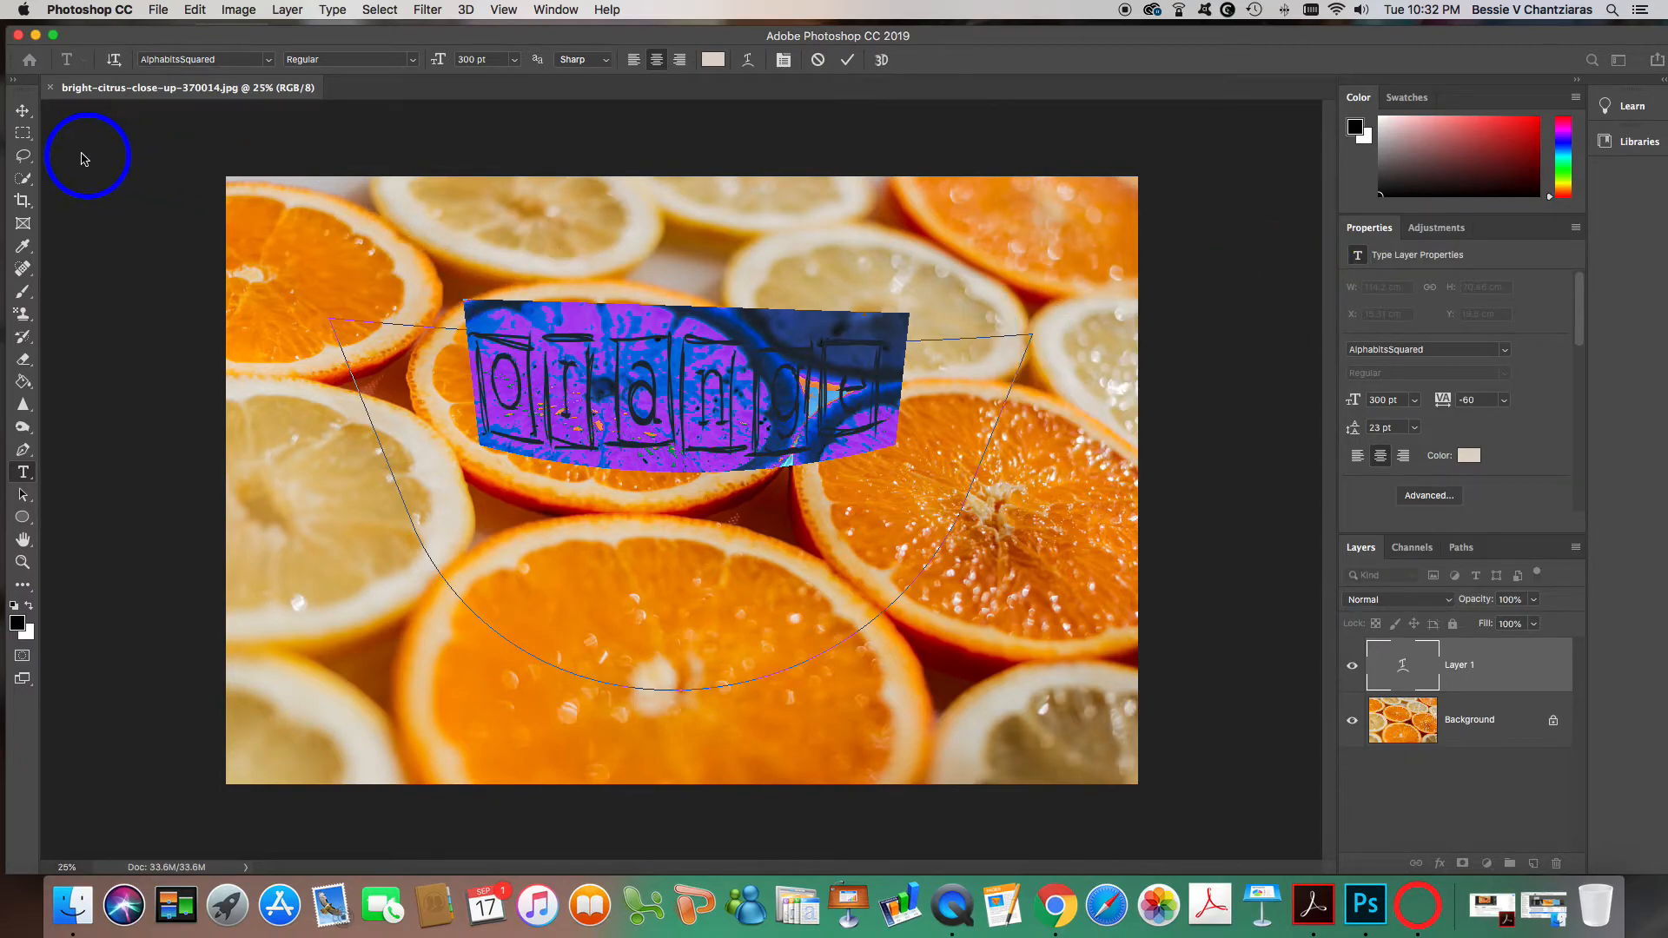
{"action": "left_click", "coordinate": [23, 111]}
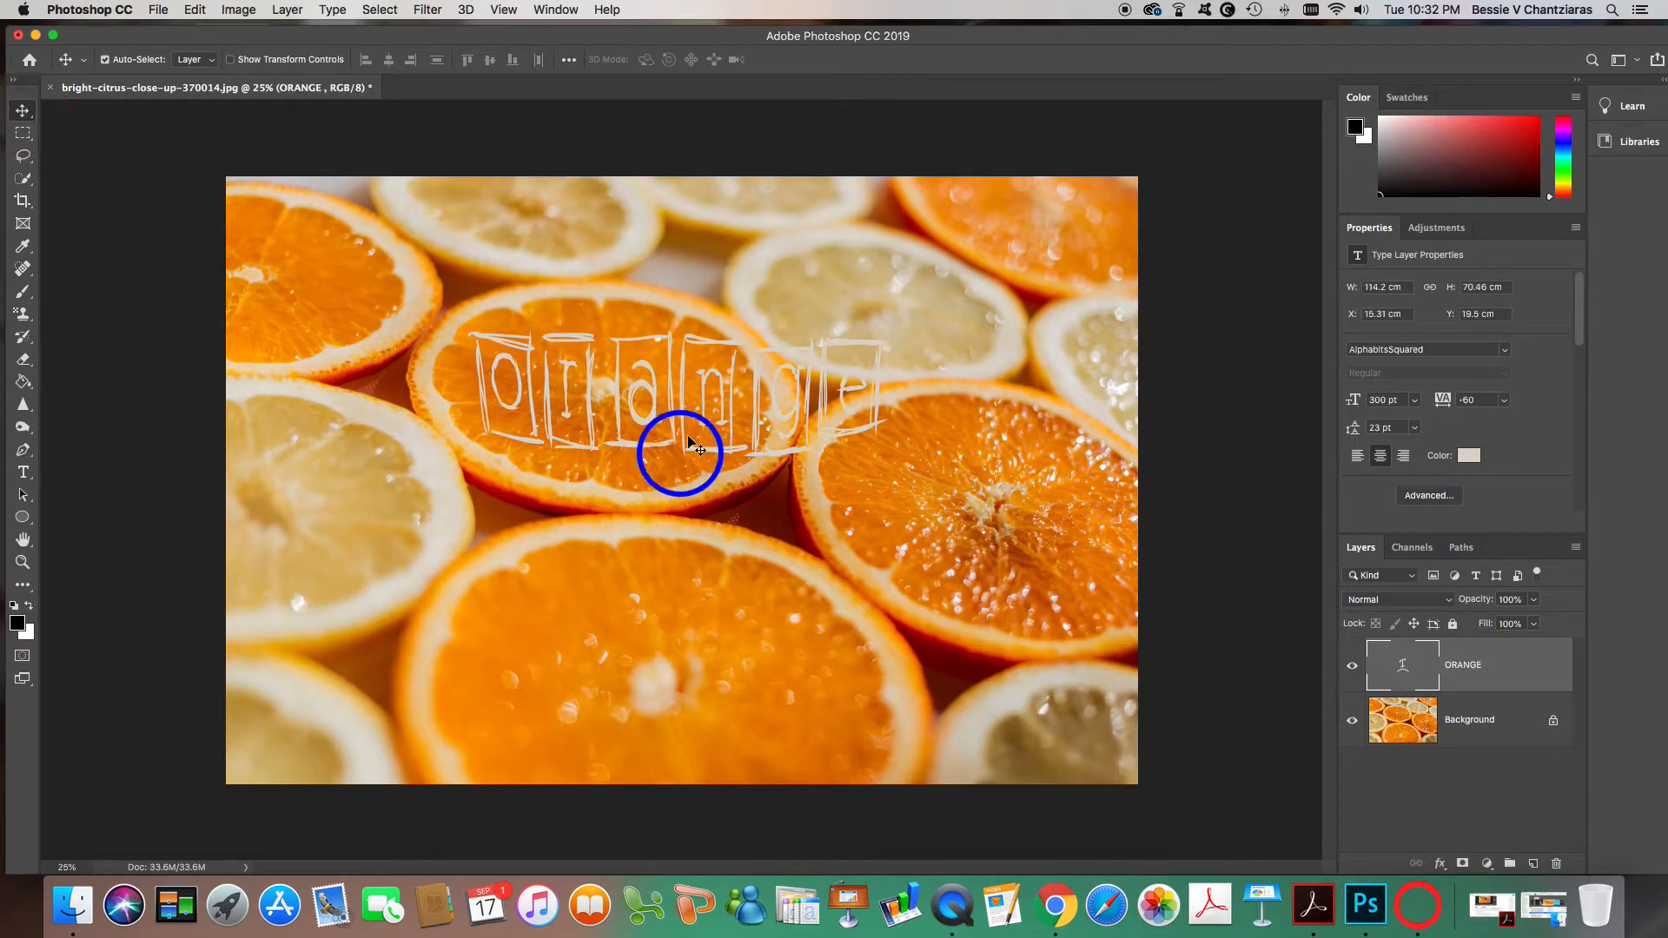